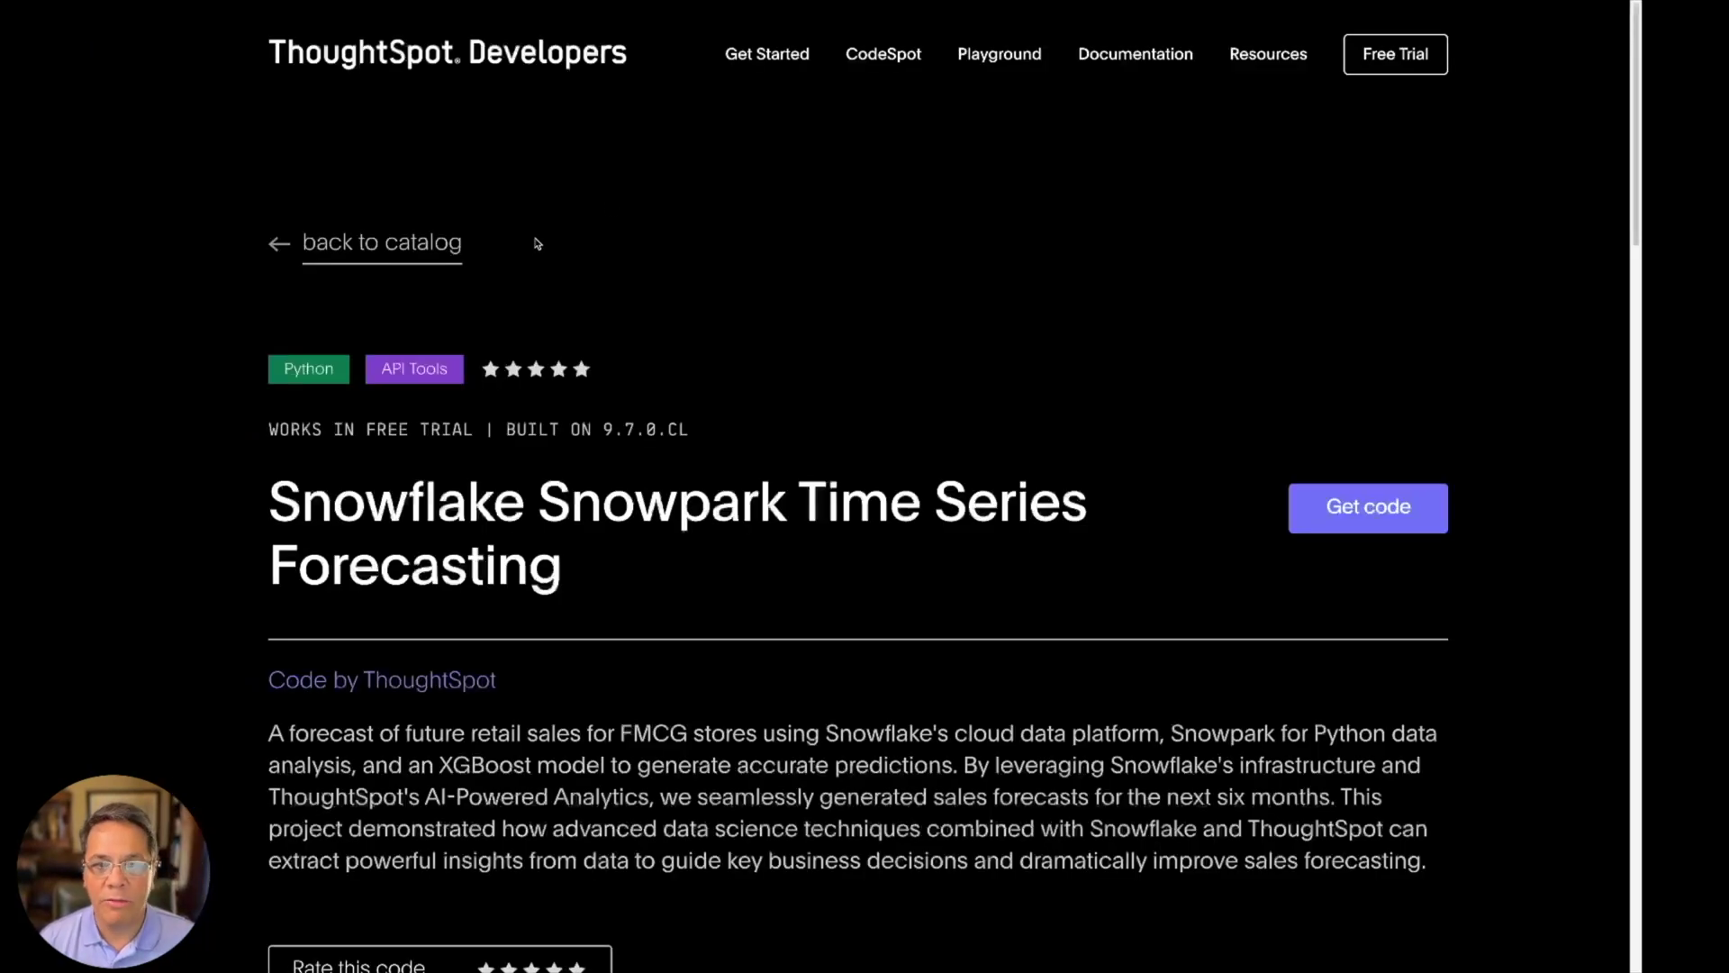
- Scroll through the project's Installation instructions on ThoughtSpot Developers, then back toward the top
scroll(1057, 372, down, 3)
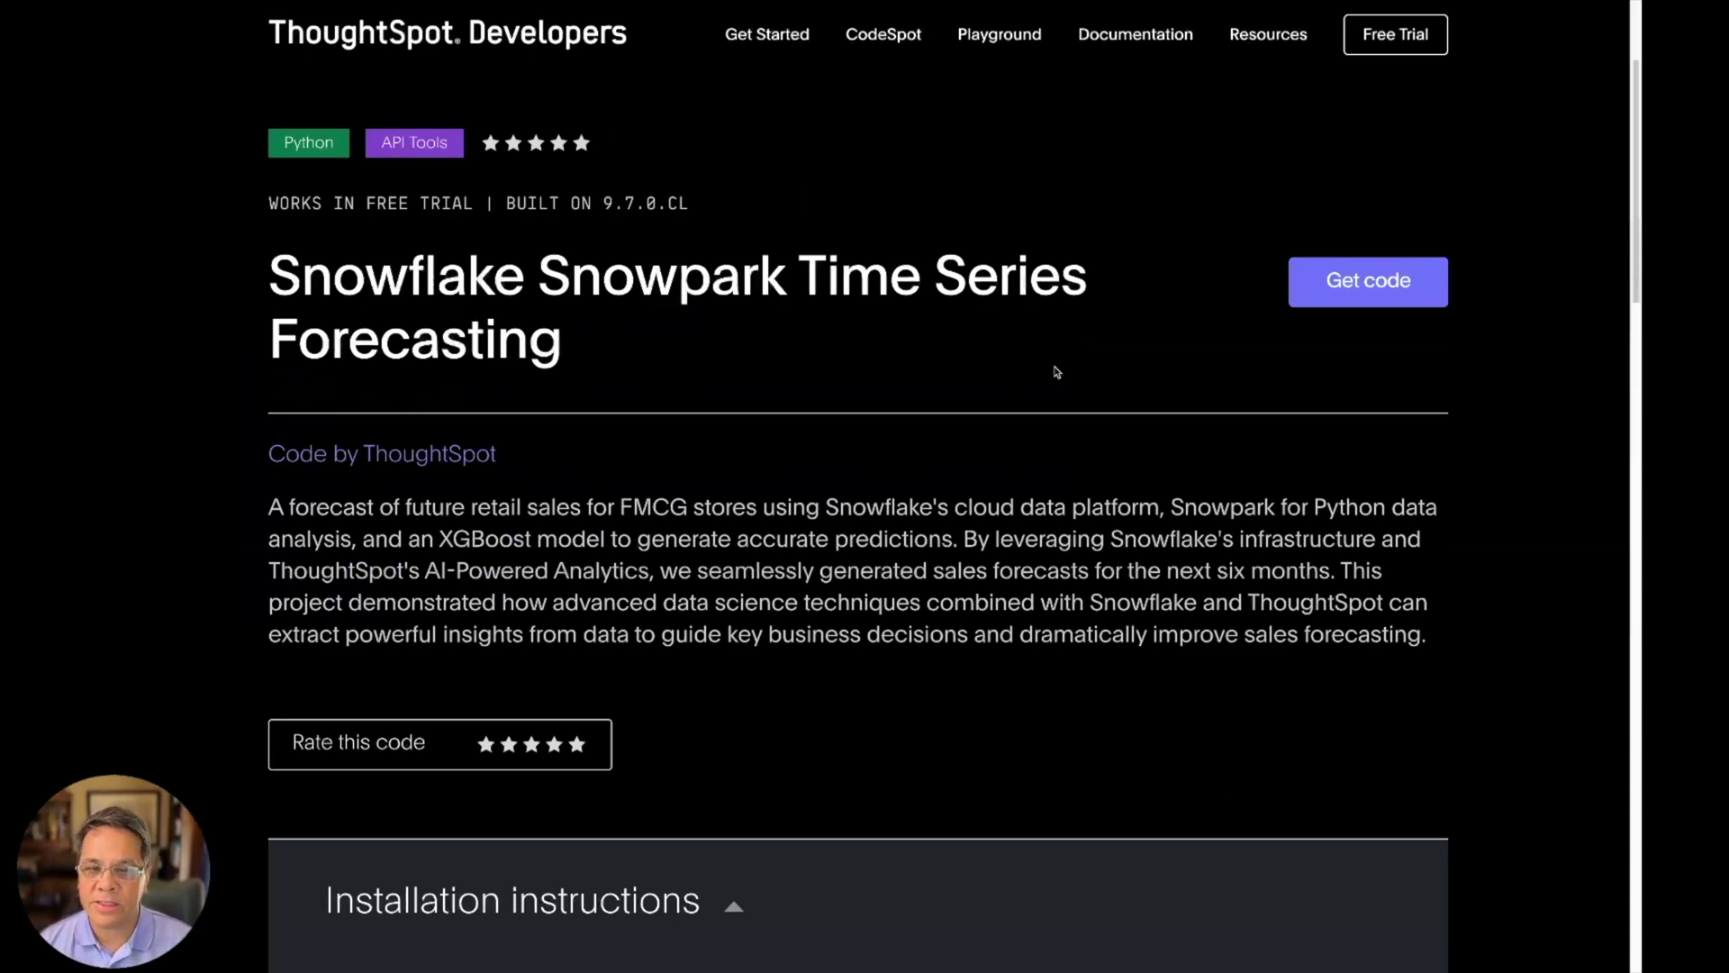
scroll(1057, 372, down, 4)
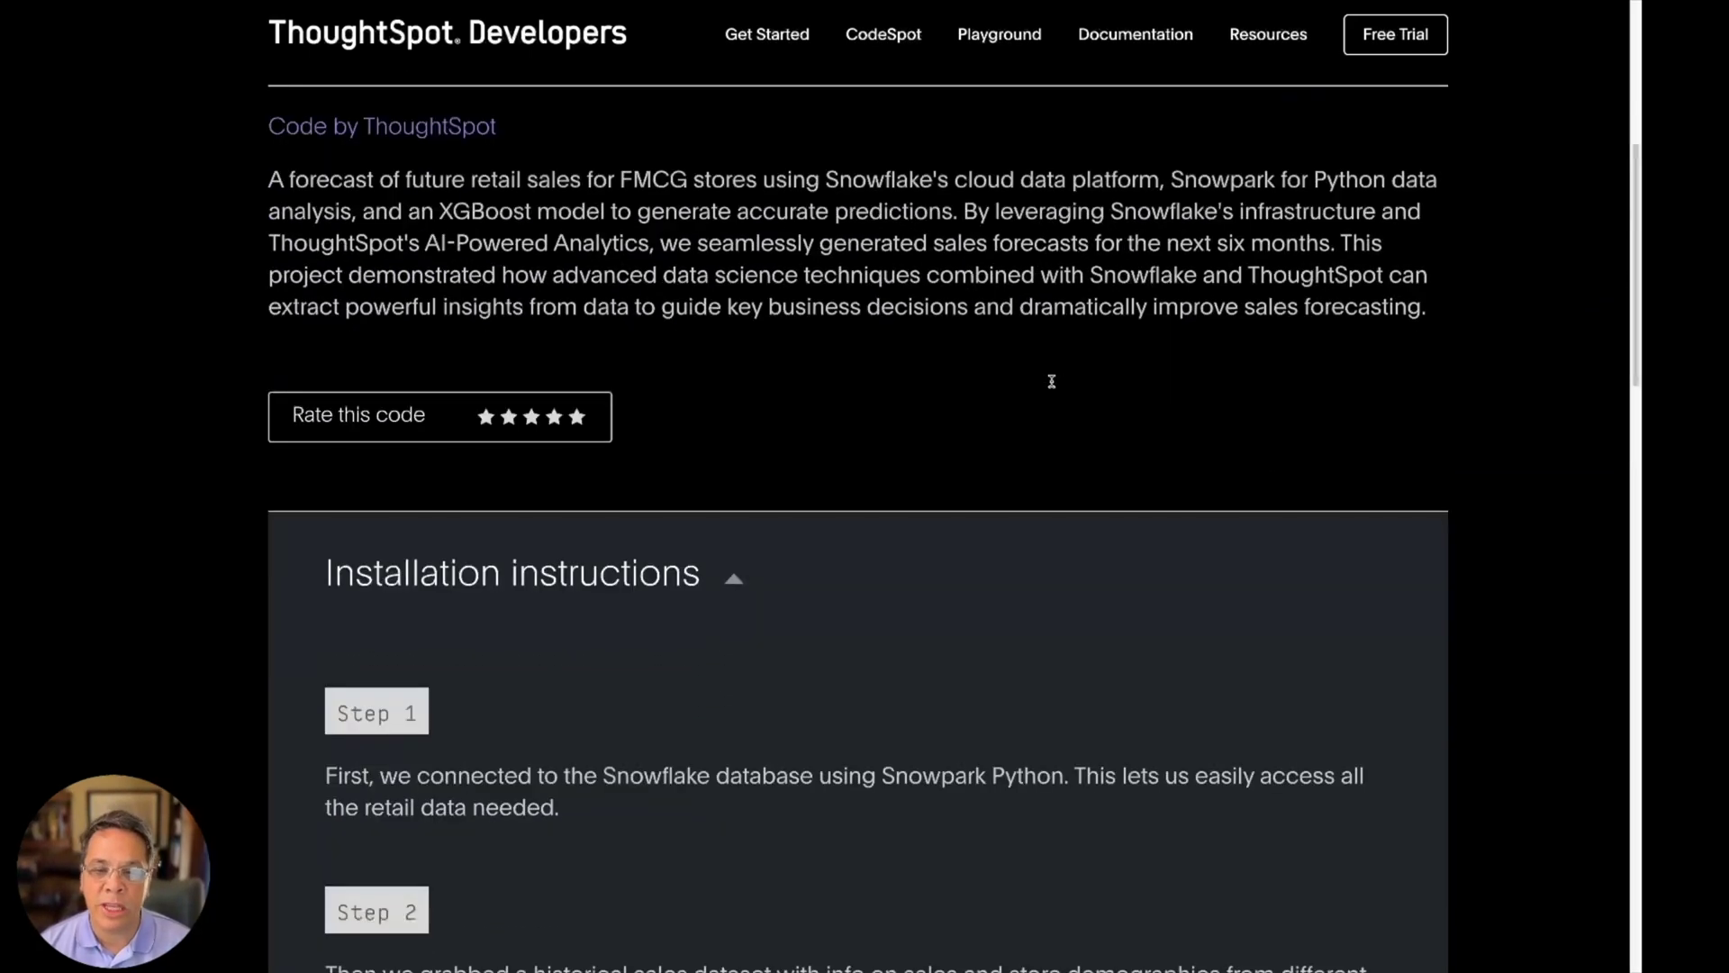
scroll(1054, 383, down, 3)
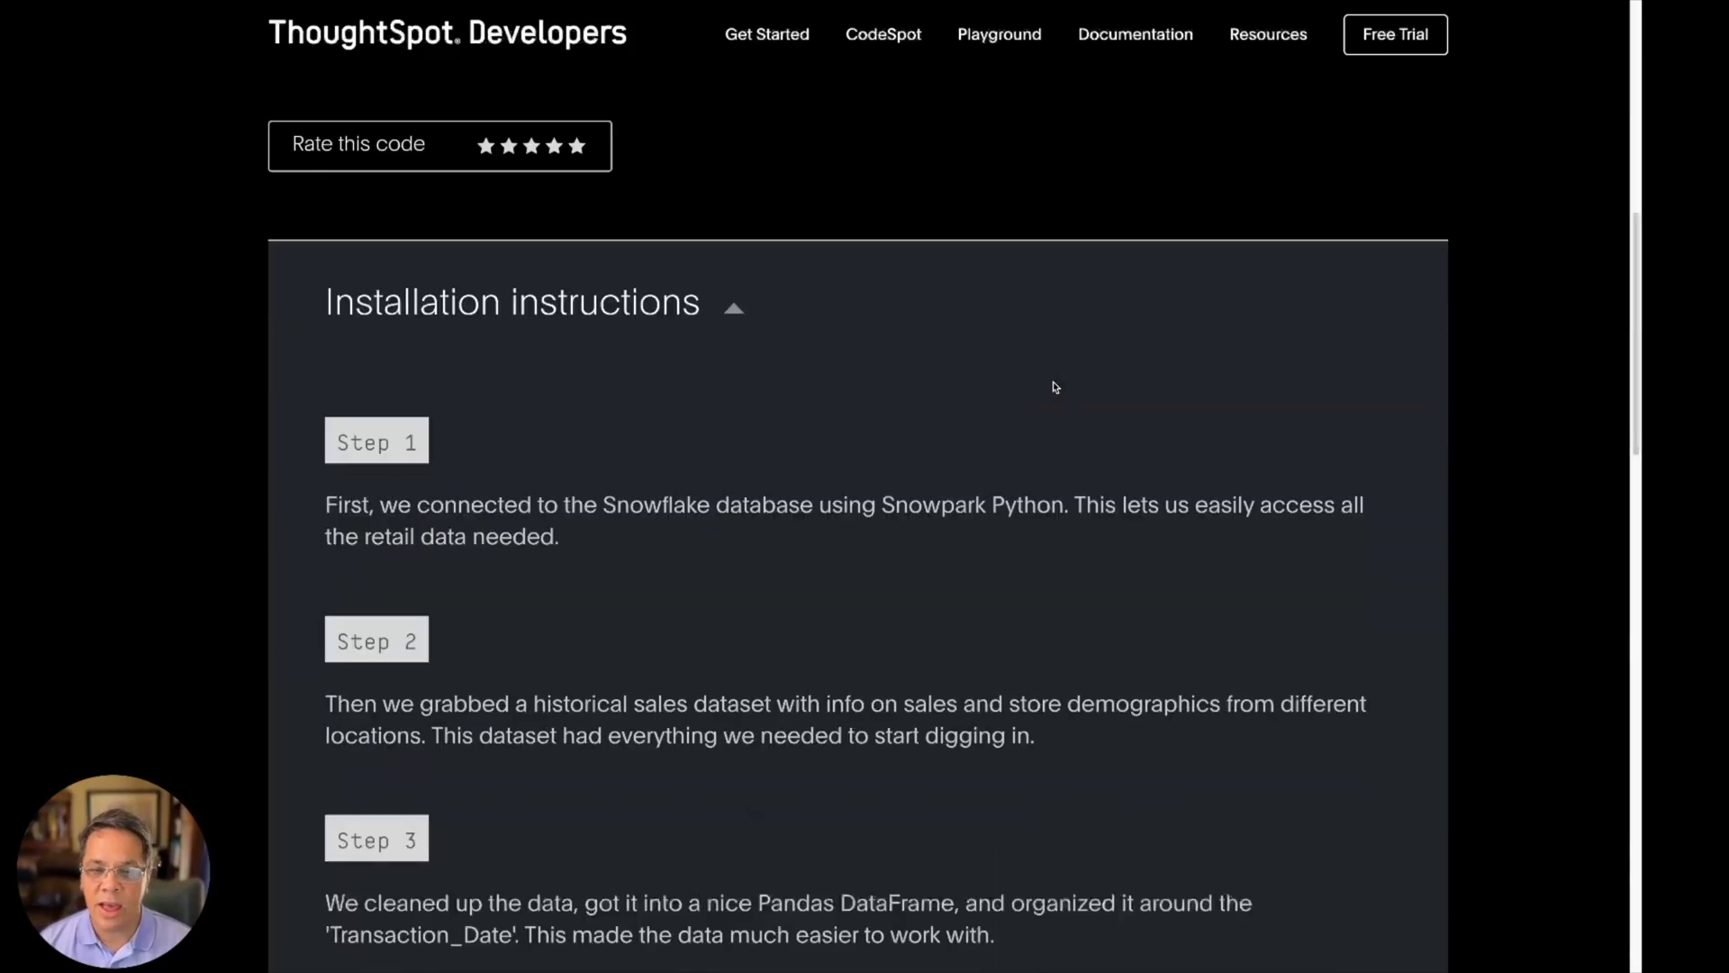
scroll(1056, 387, down, 3)
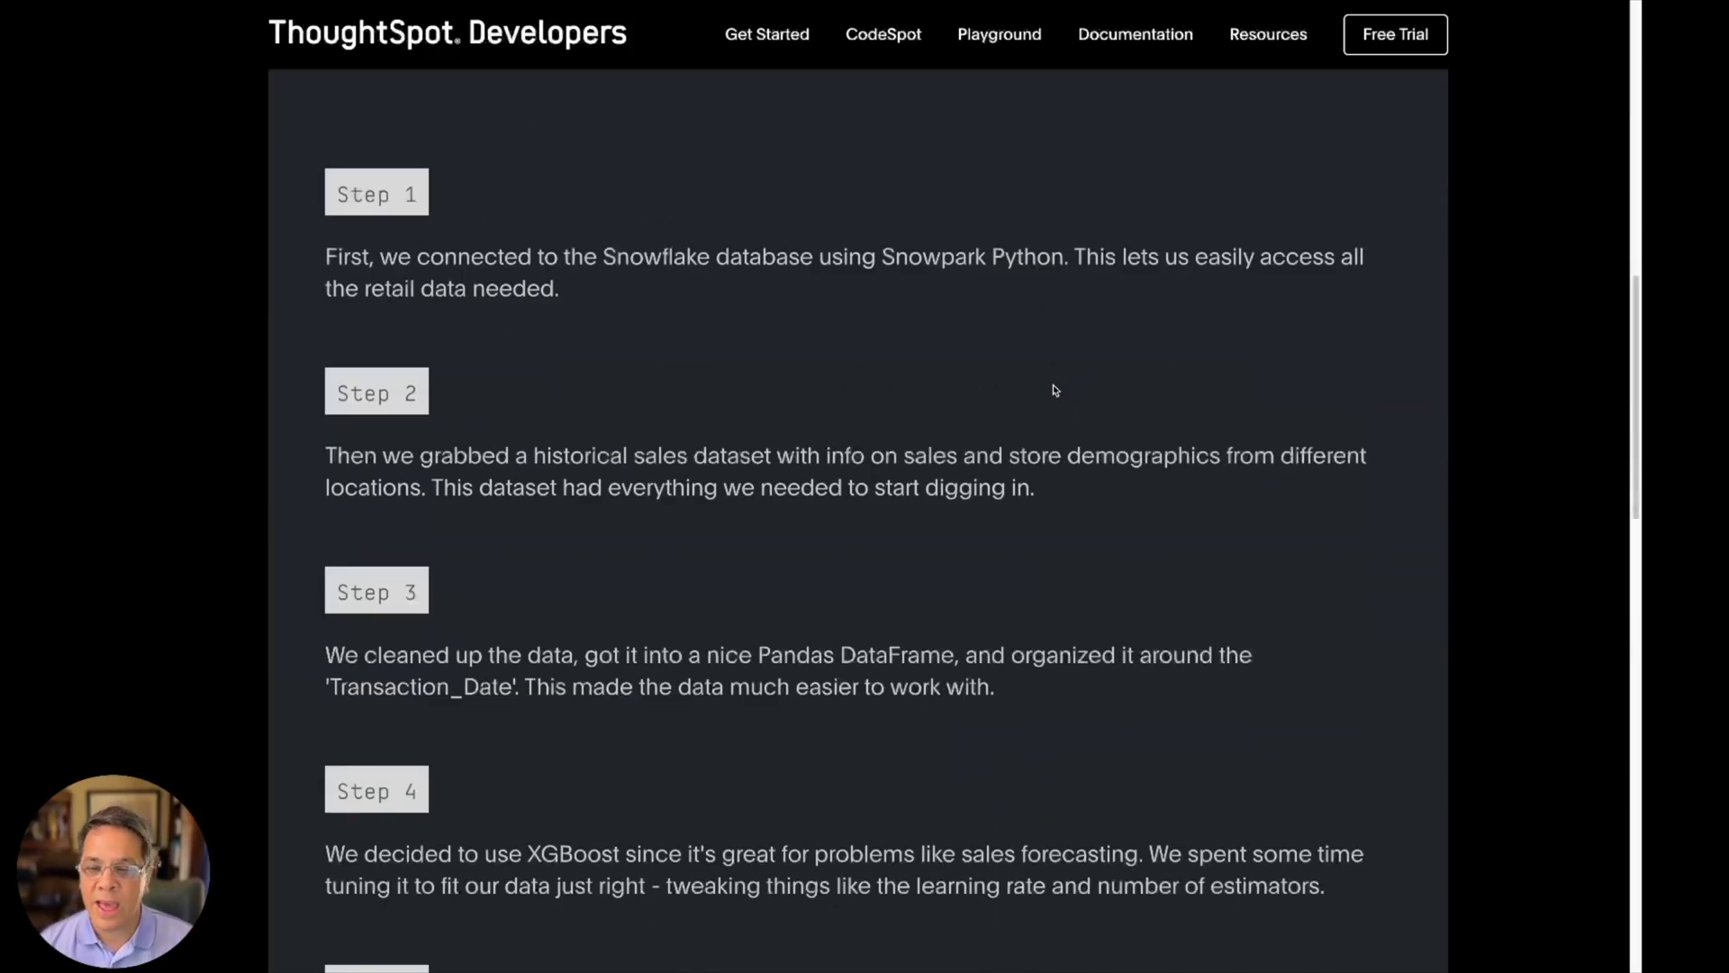
scroll(1055, 389, up, 10)
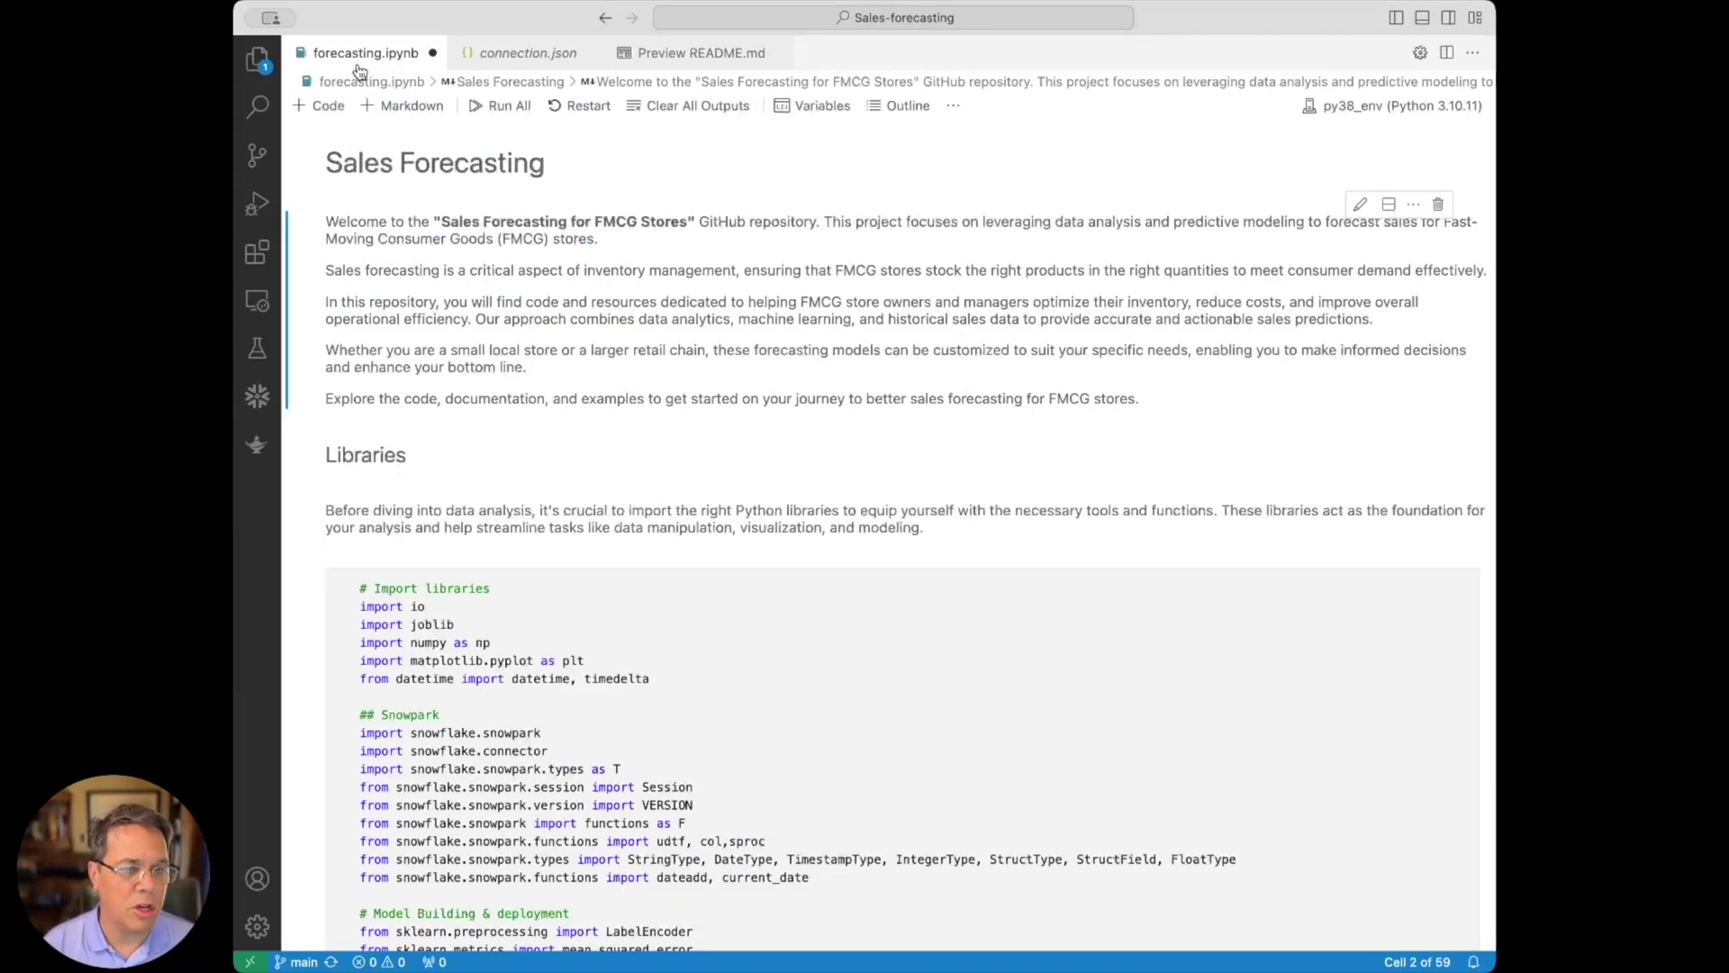
- Scroll past the Libraries and the date_conv and forecast_data_prep helpers to the Snowflake Session cell
scroll(712, 454, down, 3)
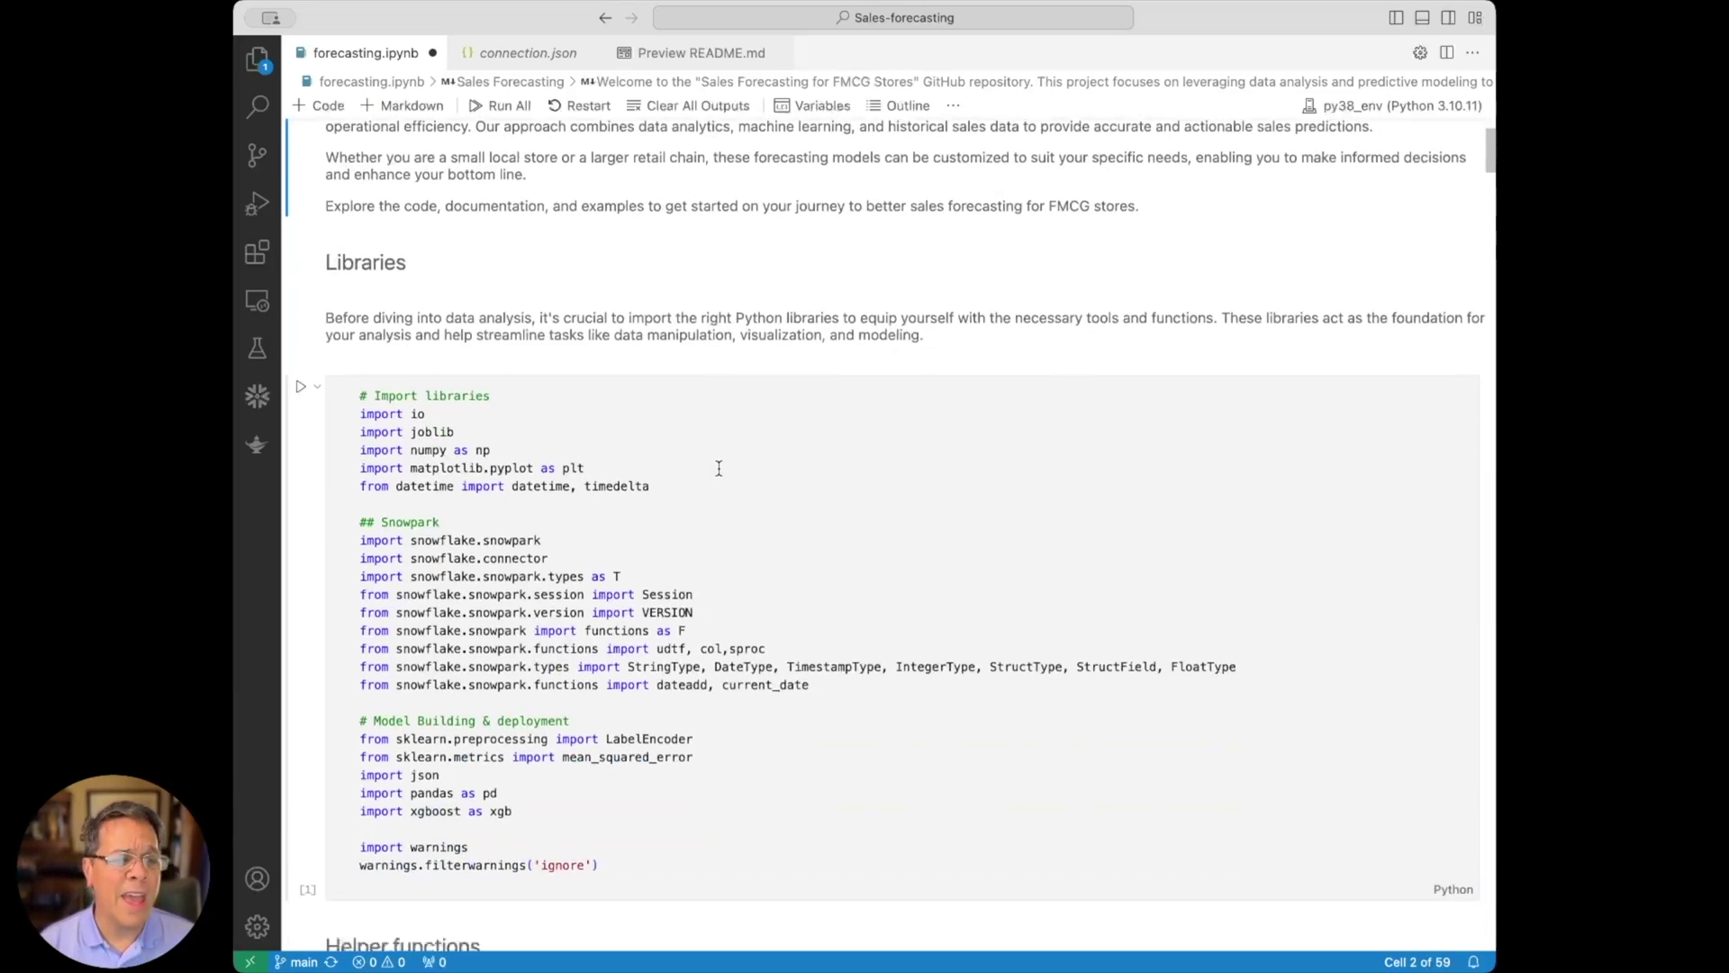
scroll(777, 547, down, 1)
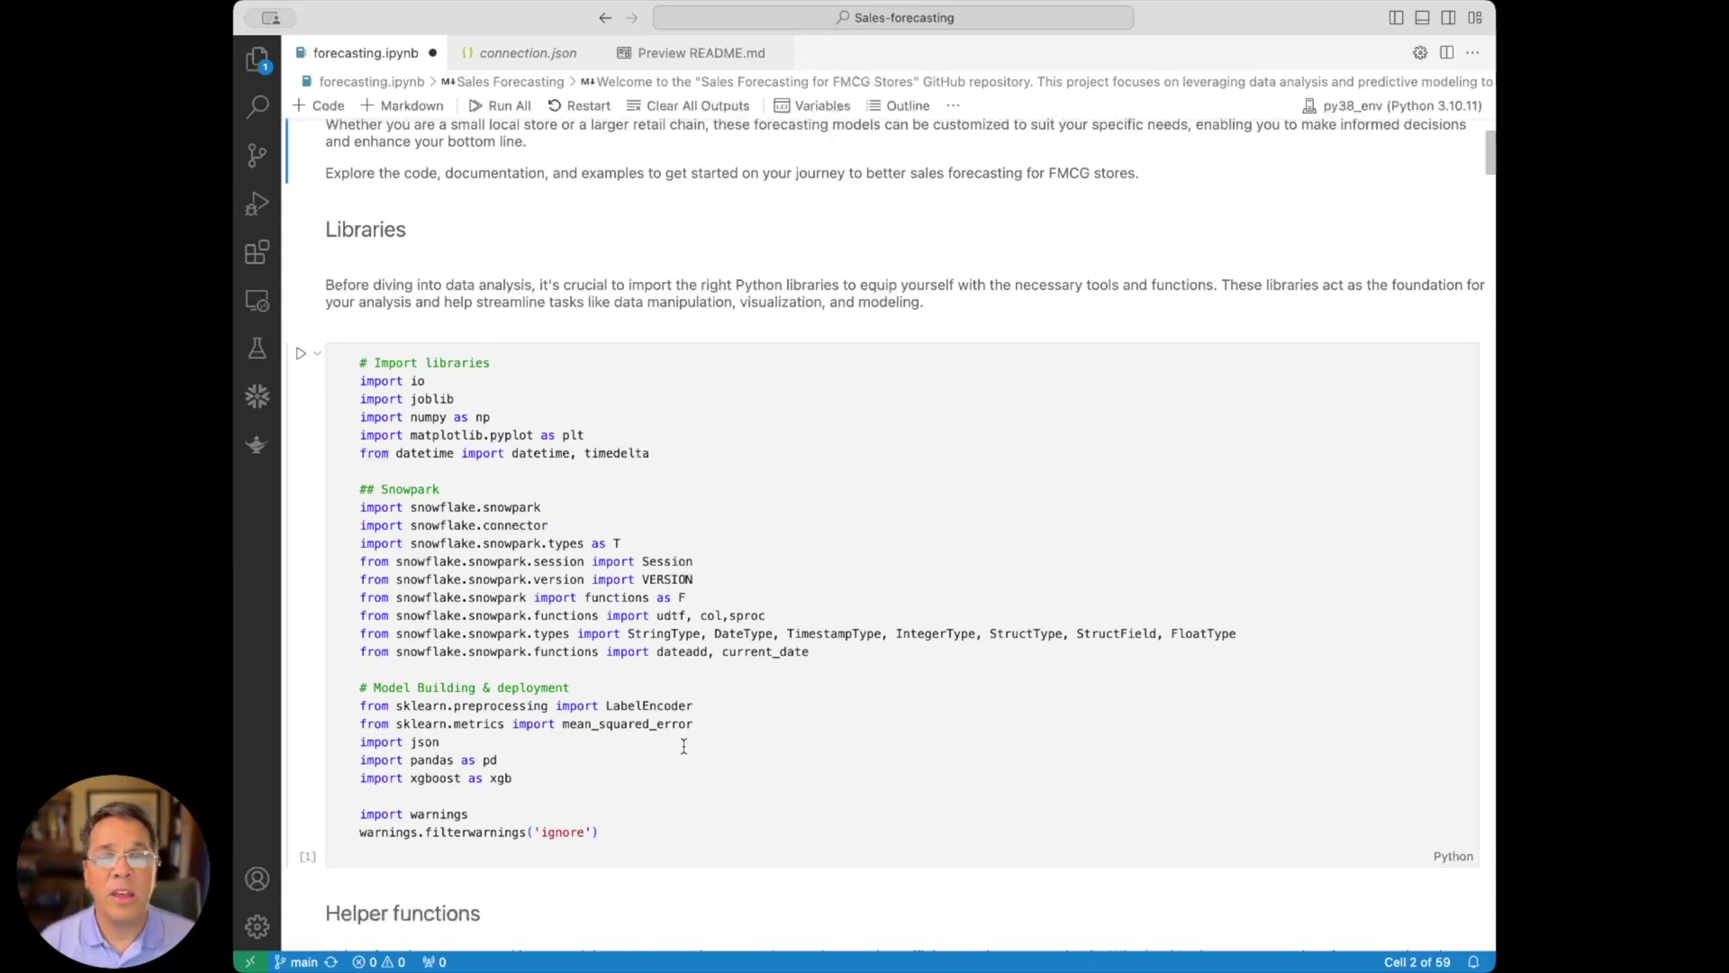
scroll(720, 792, down, 1)
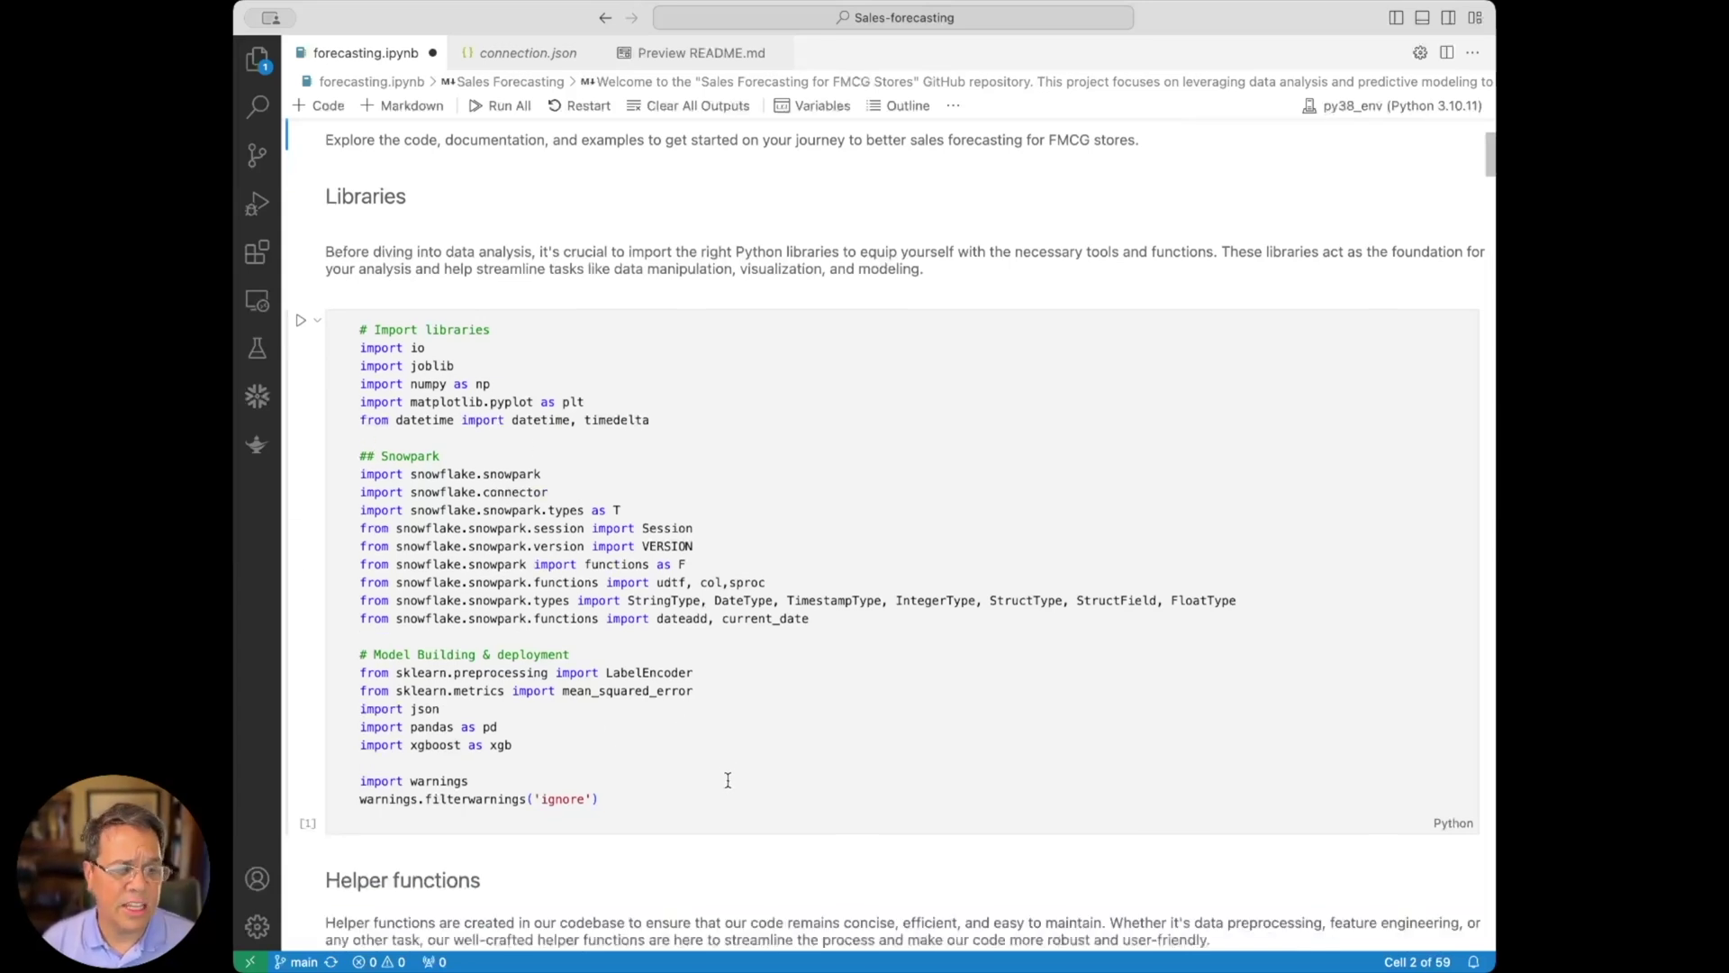
scroll(726, 782, down, 1)
scroll(851, 630, down, 1)
scroll(855, 627, down, 16)
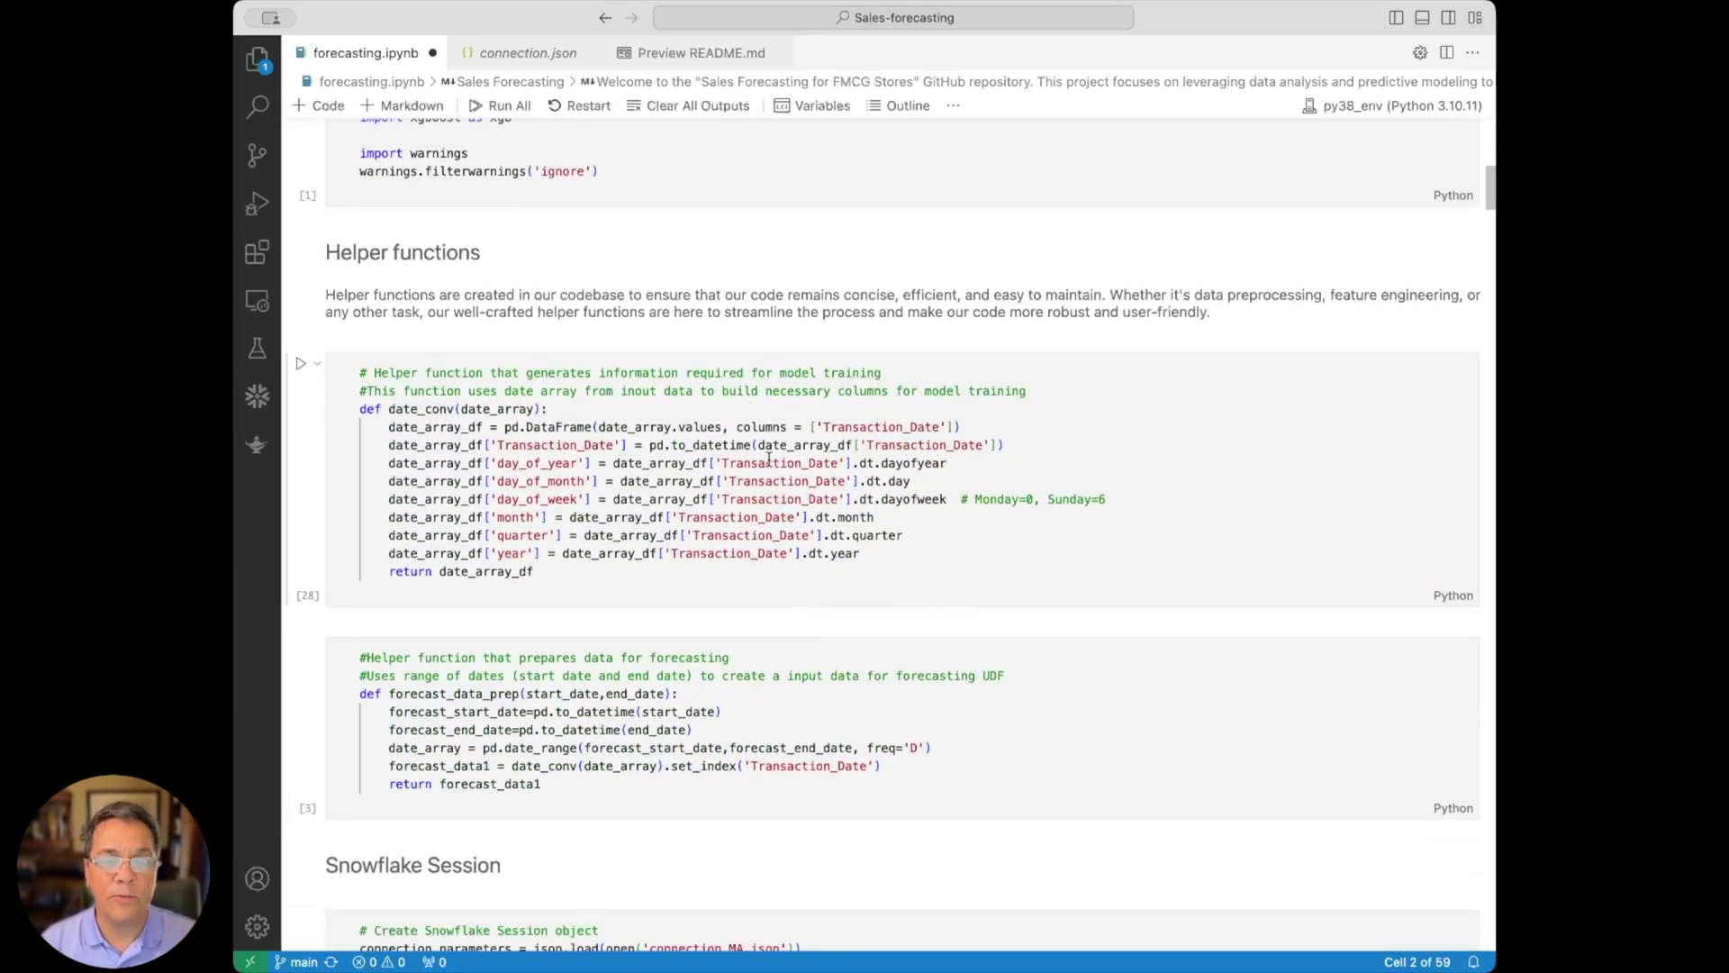
scroll(776, 495, down, 2)
scroll(778, 673, down, 1)
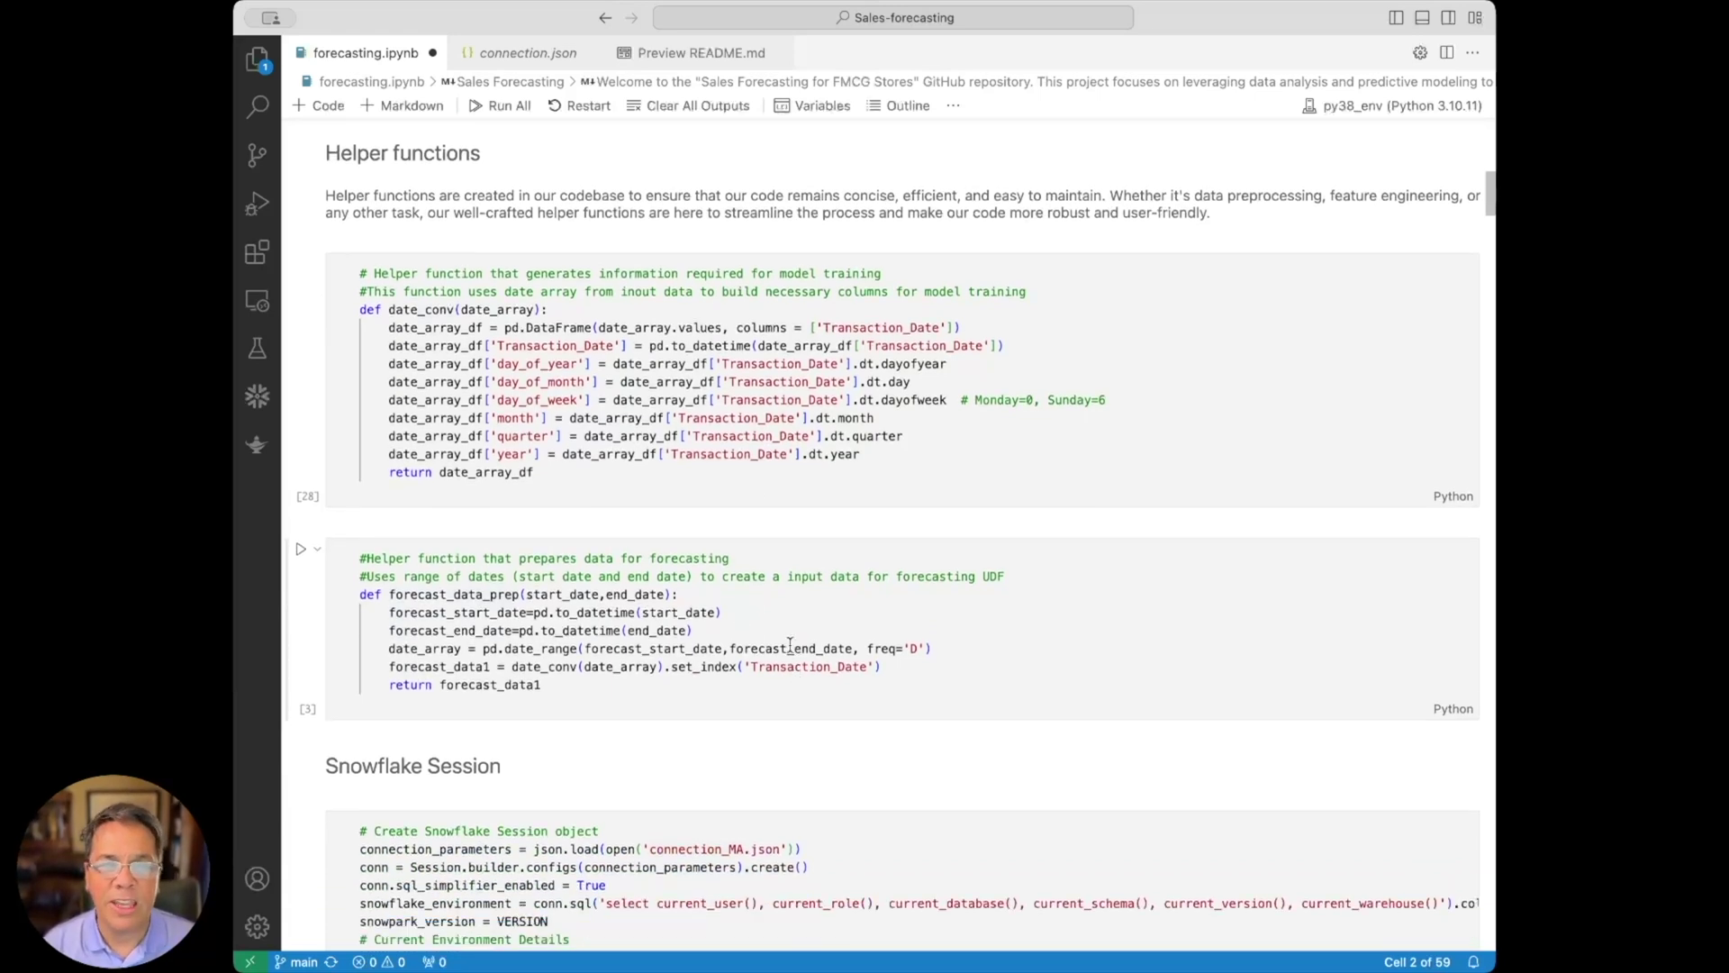
scroll(835, 609, down, 6)
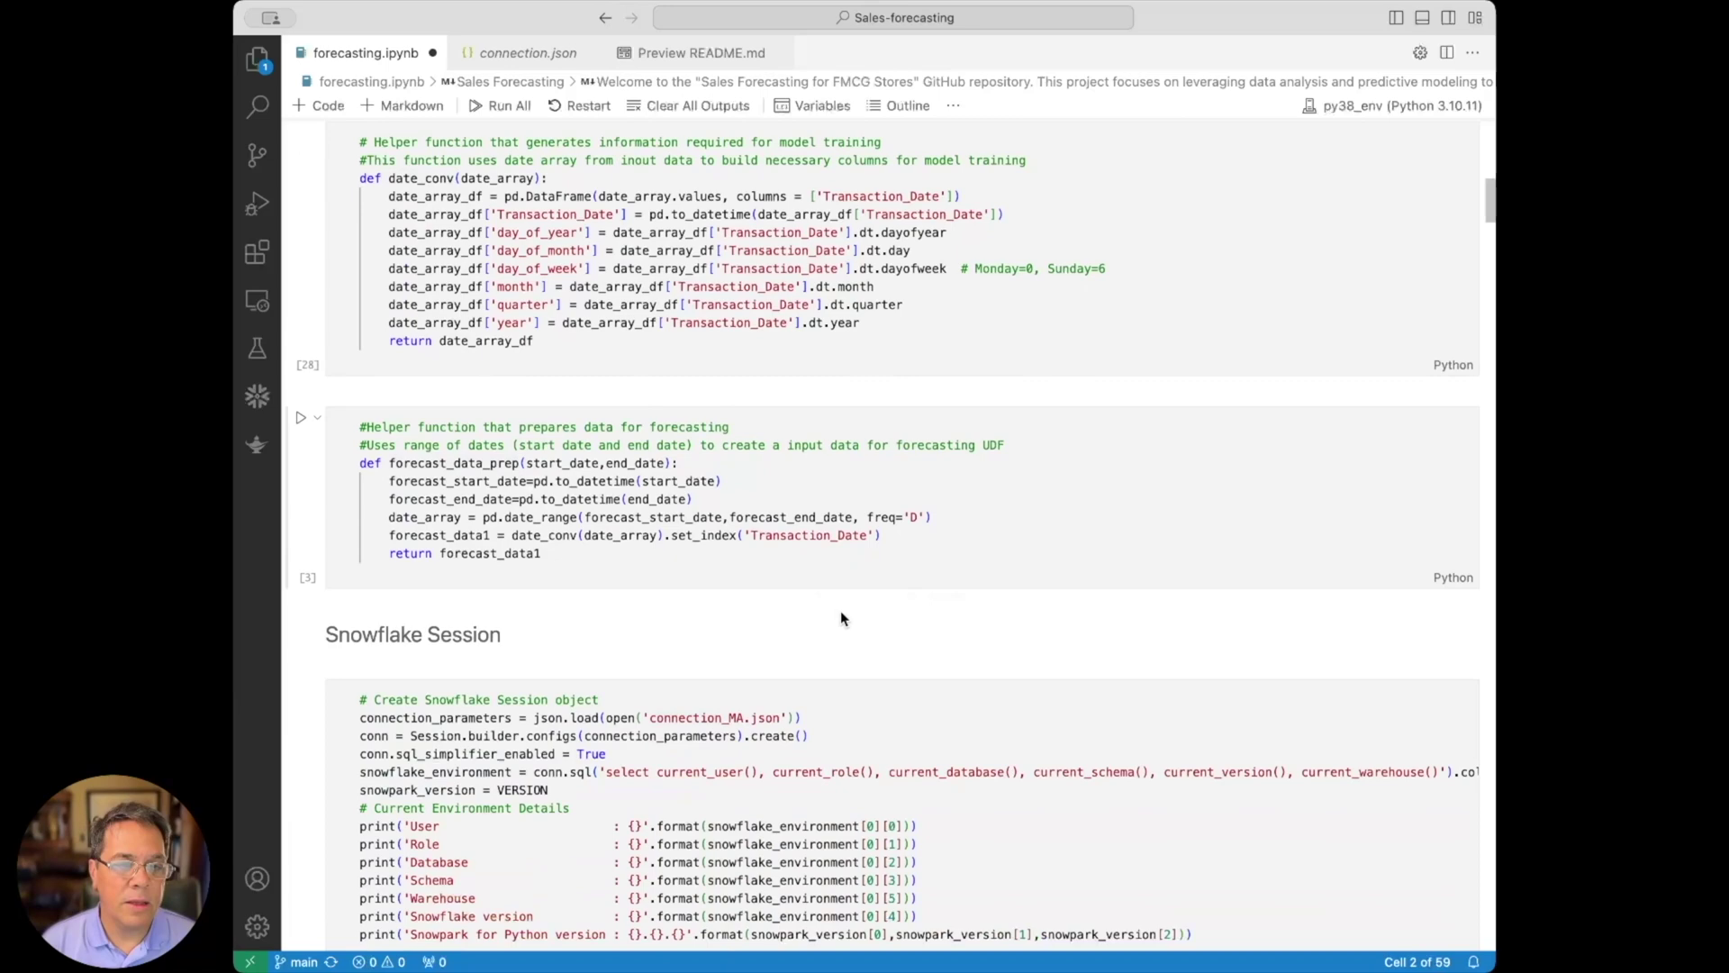
scroll(853, 638, down, 3)
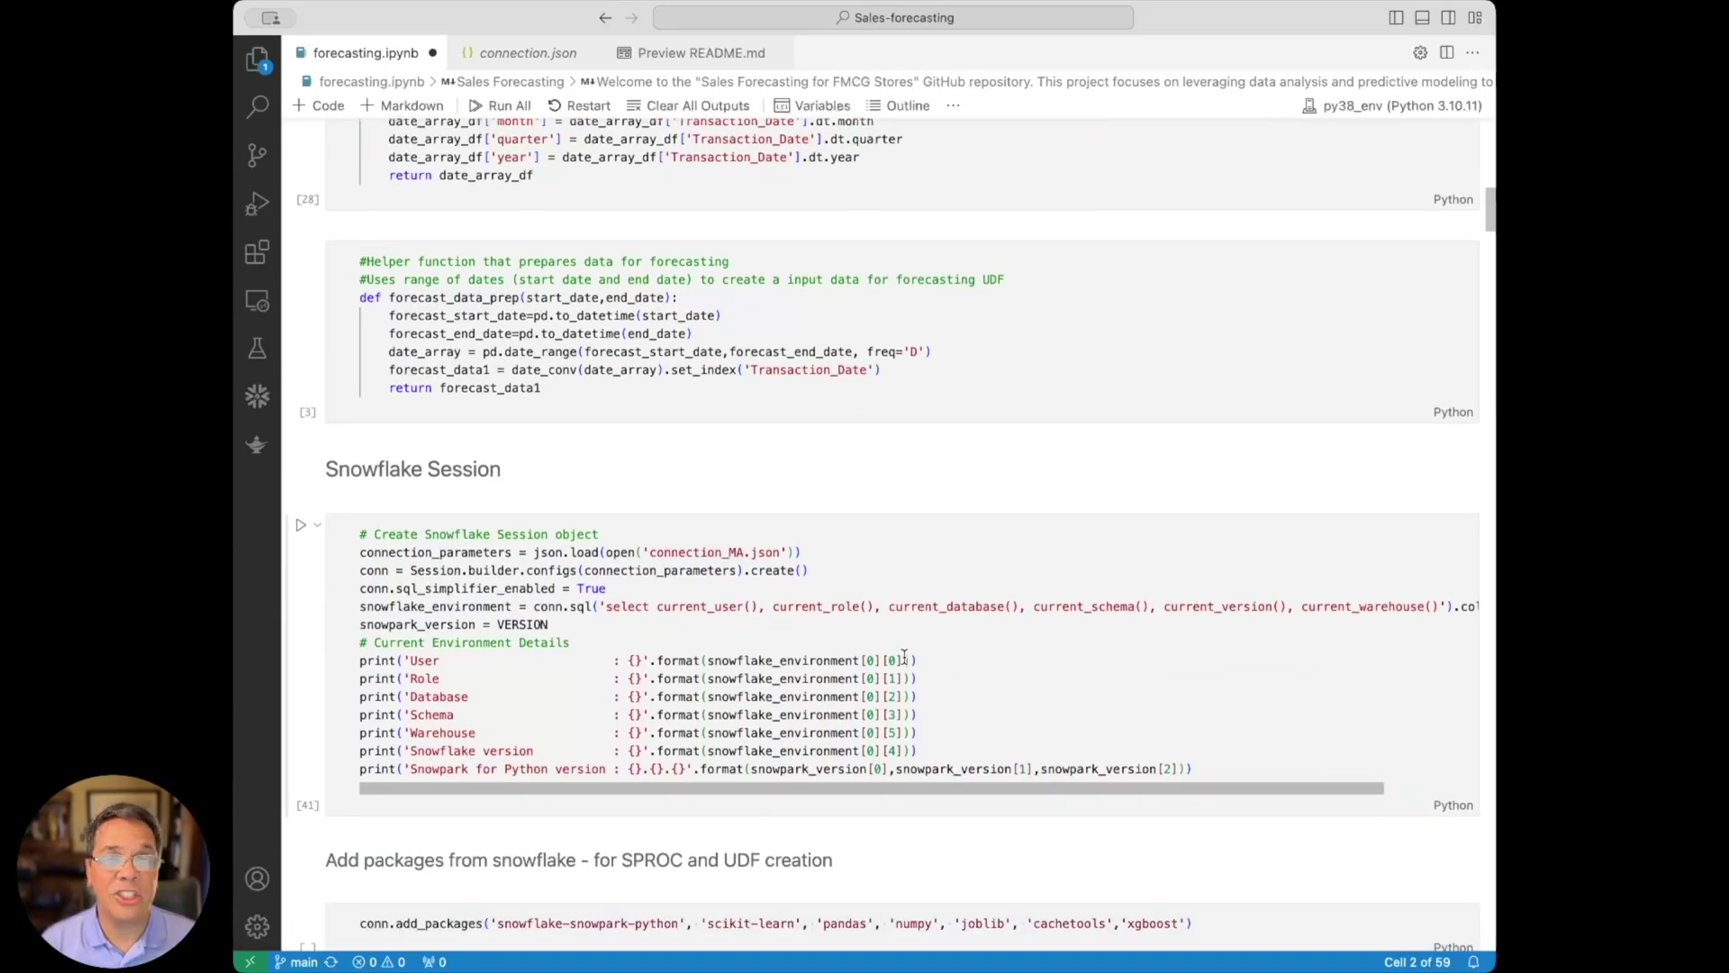
scroll(903, 656, down, 5)
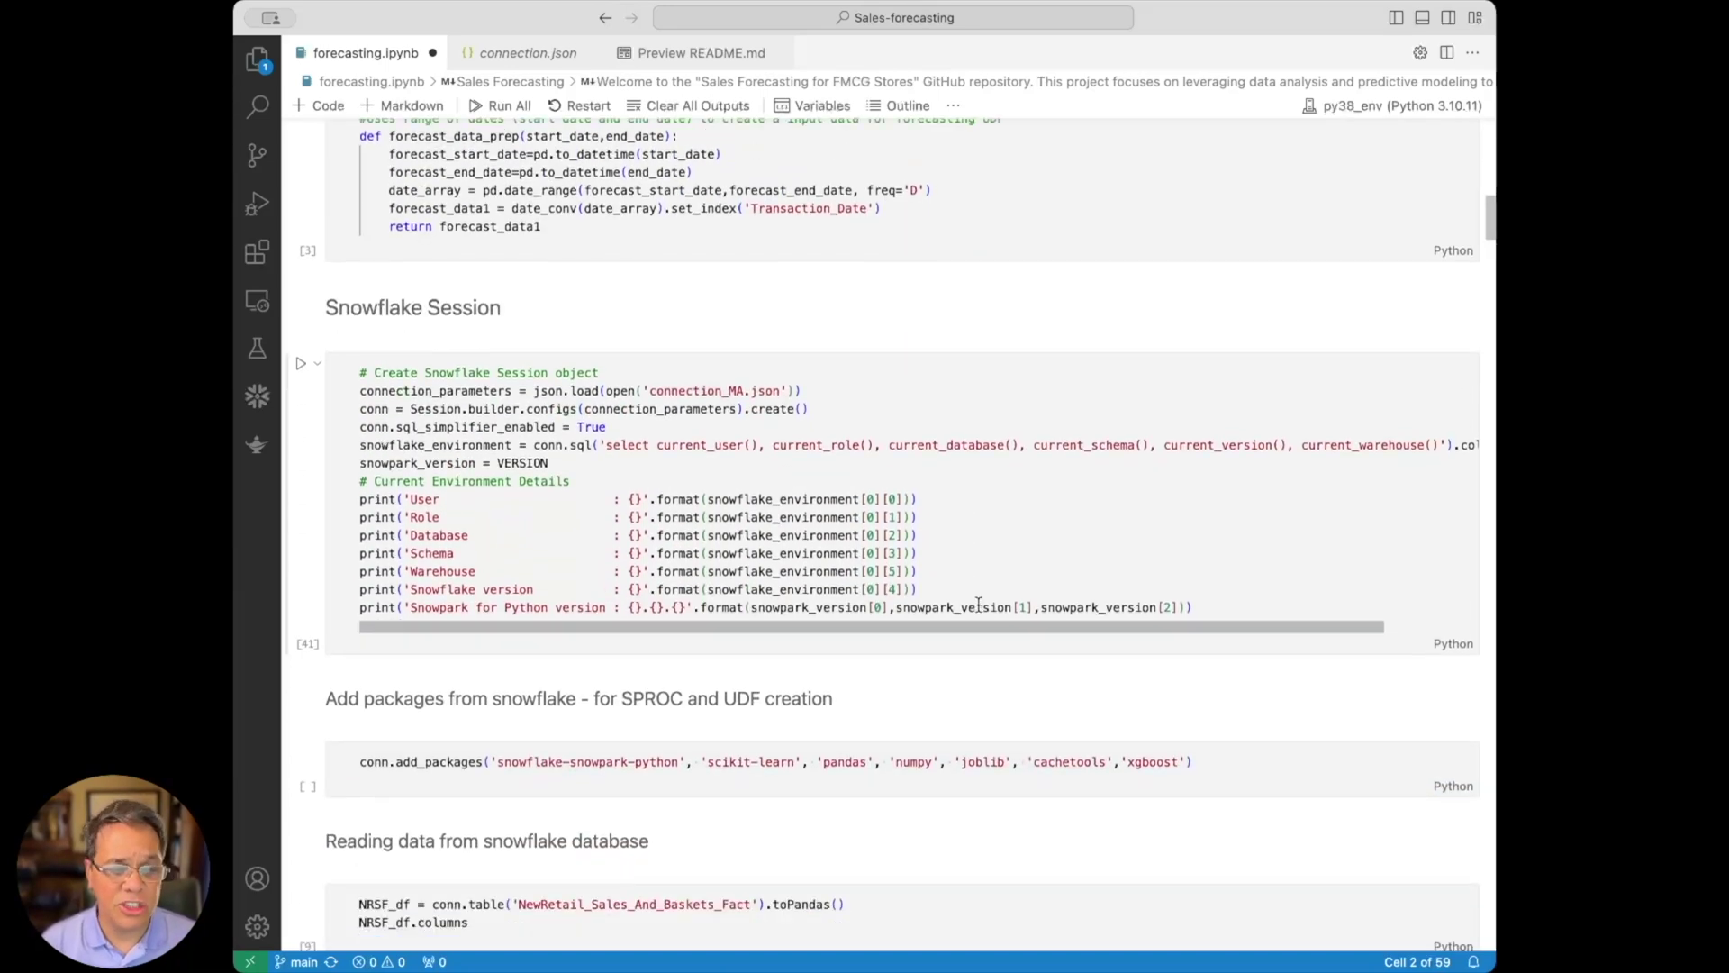
- Scroll through Add packages, Reading data and the 1522-row daily Data Preparation output to Model training
scroll(979, 603, down, 13)
scroll(981, 640, up, 7)
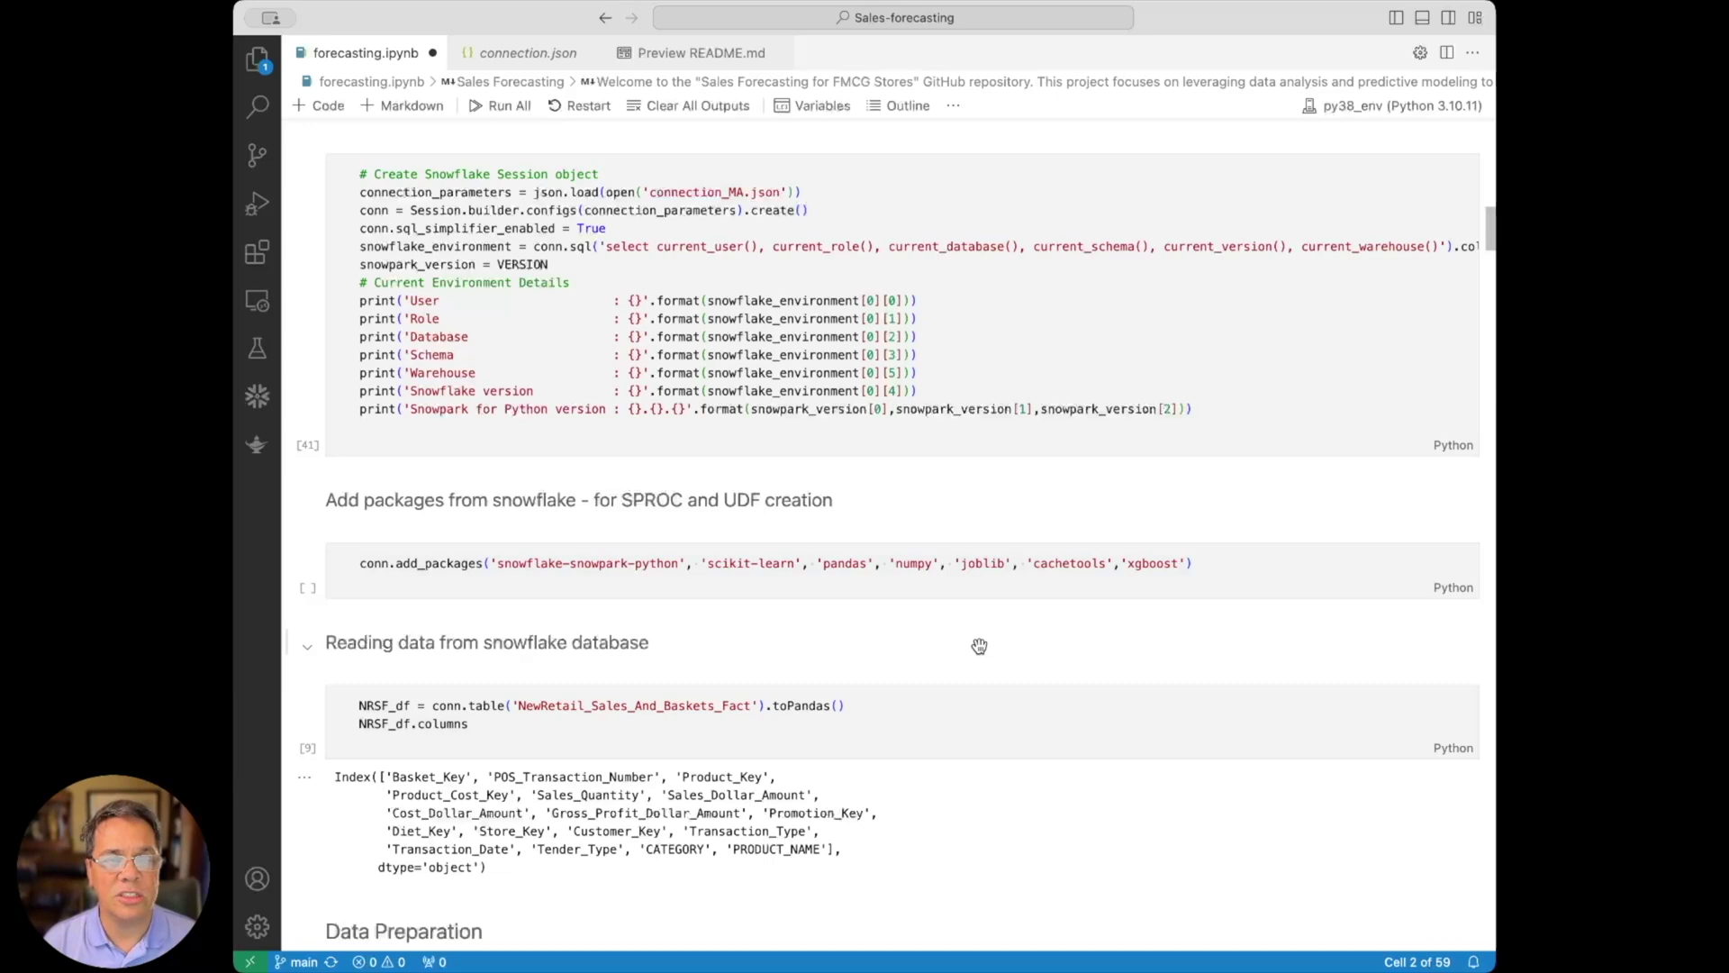
scroll(968, 576, down, 3)
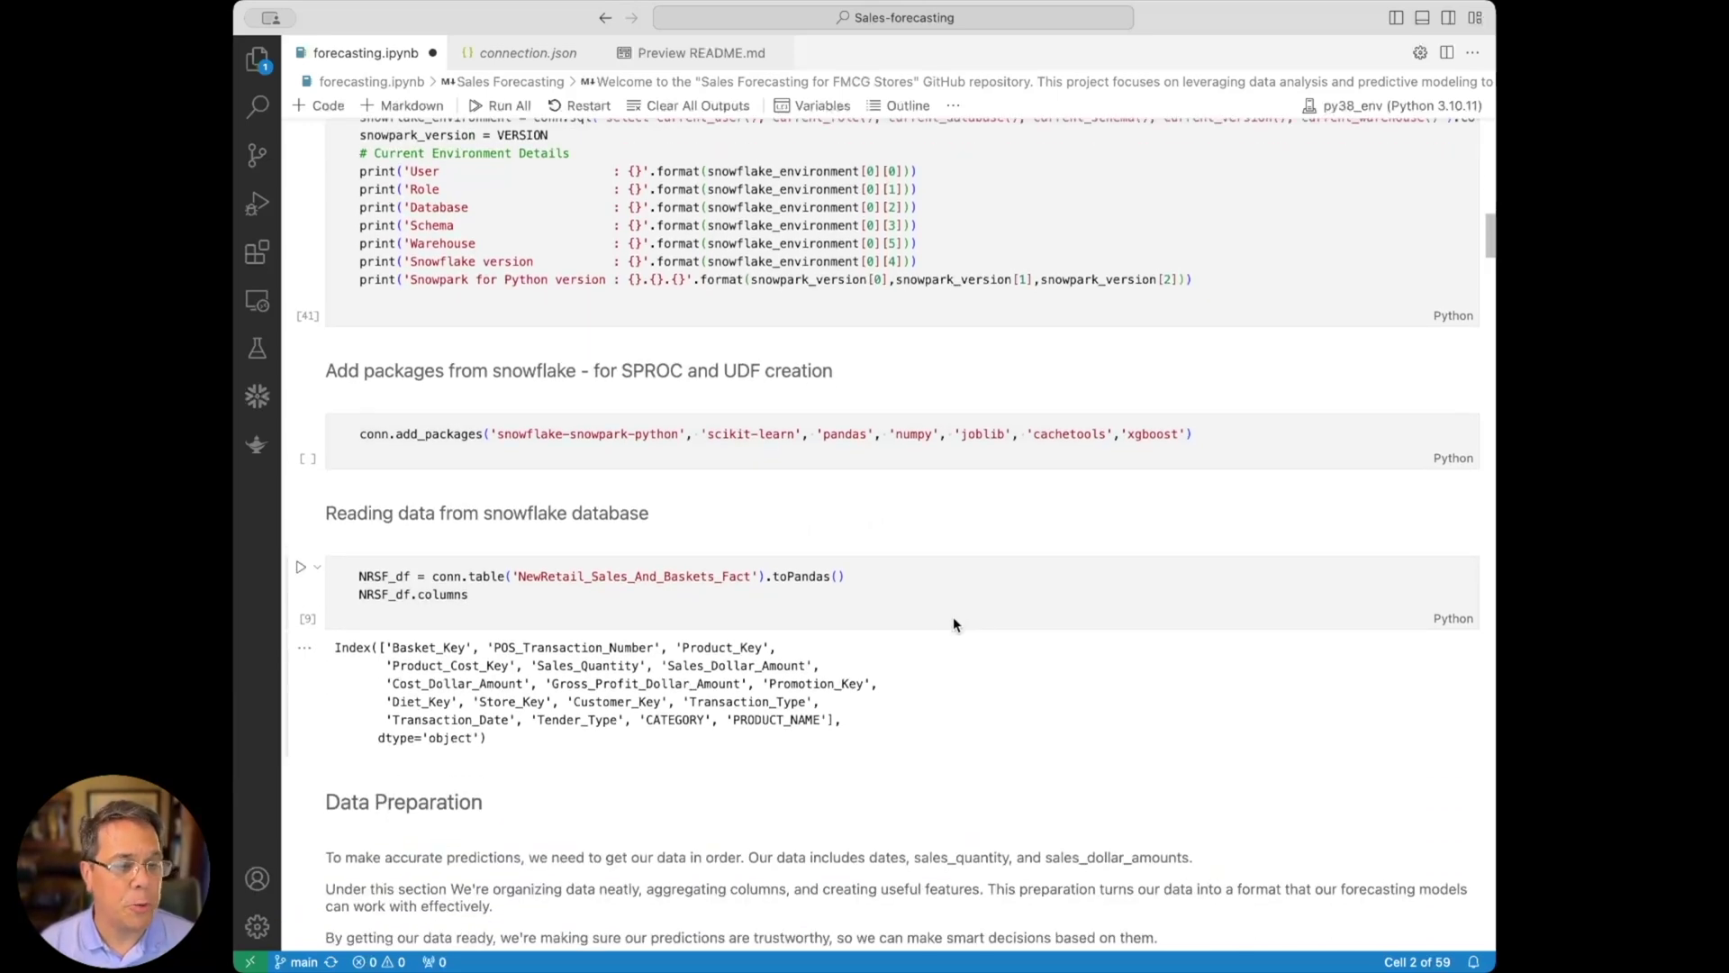
scroll(968, 603, down, 5)
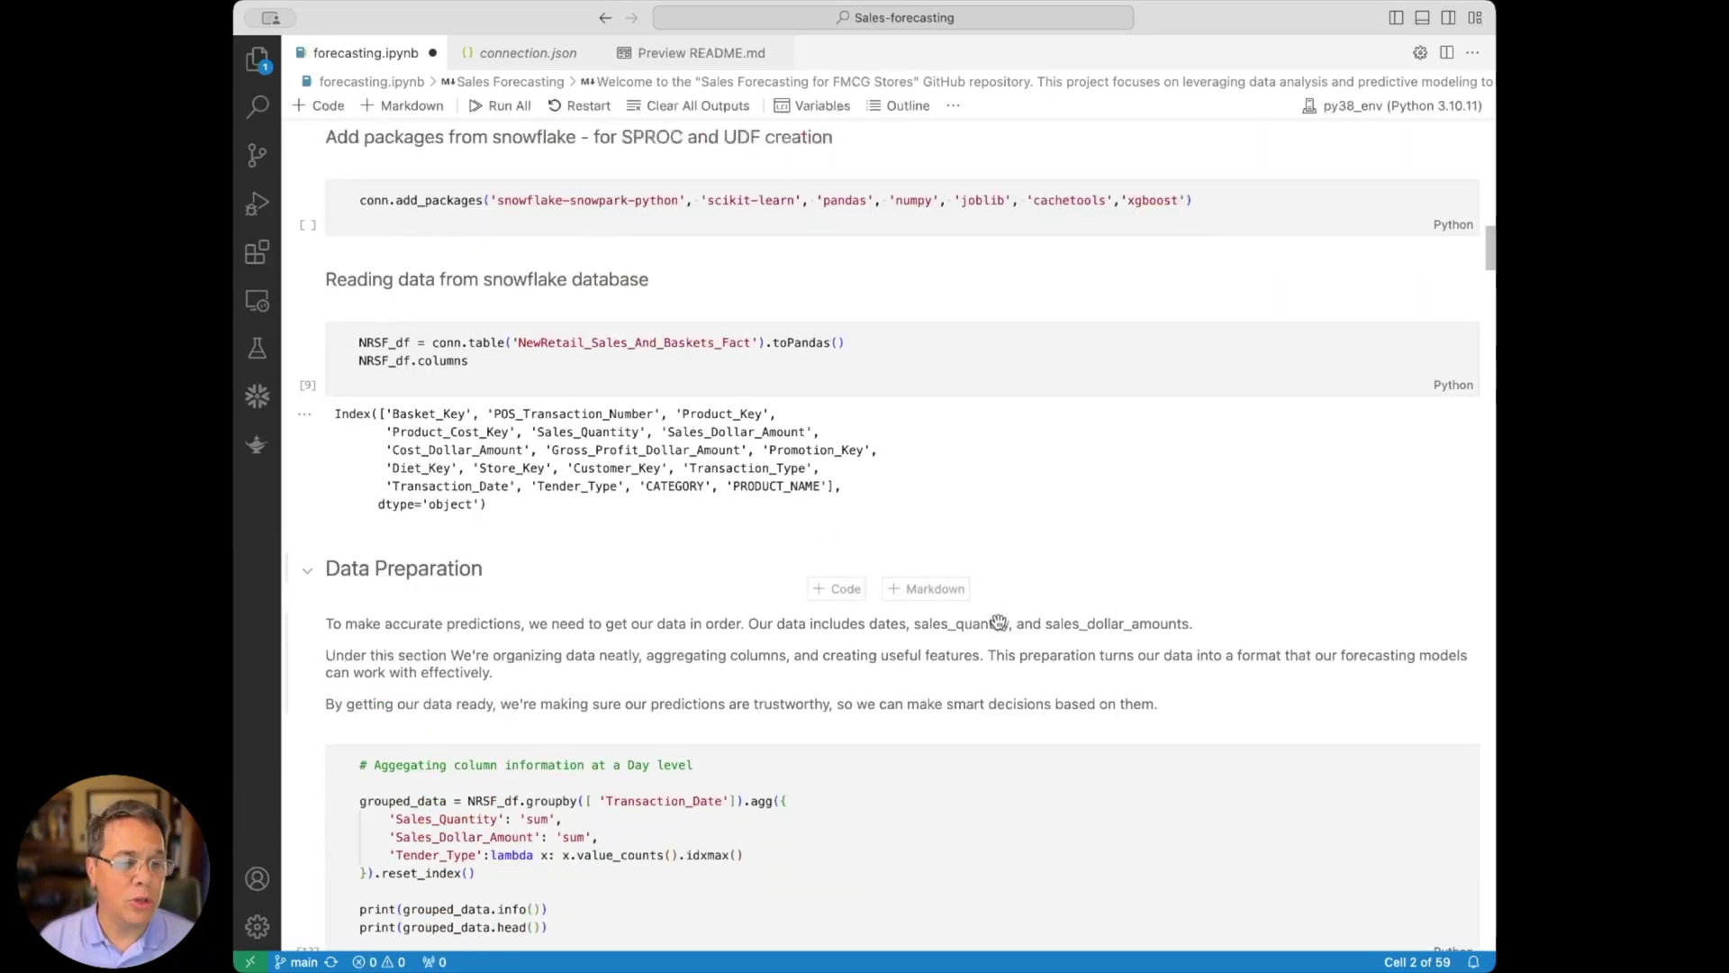
scroll(997, 621, down, 8)
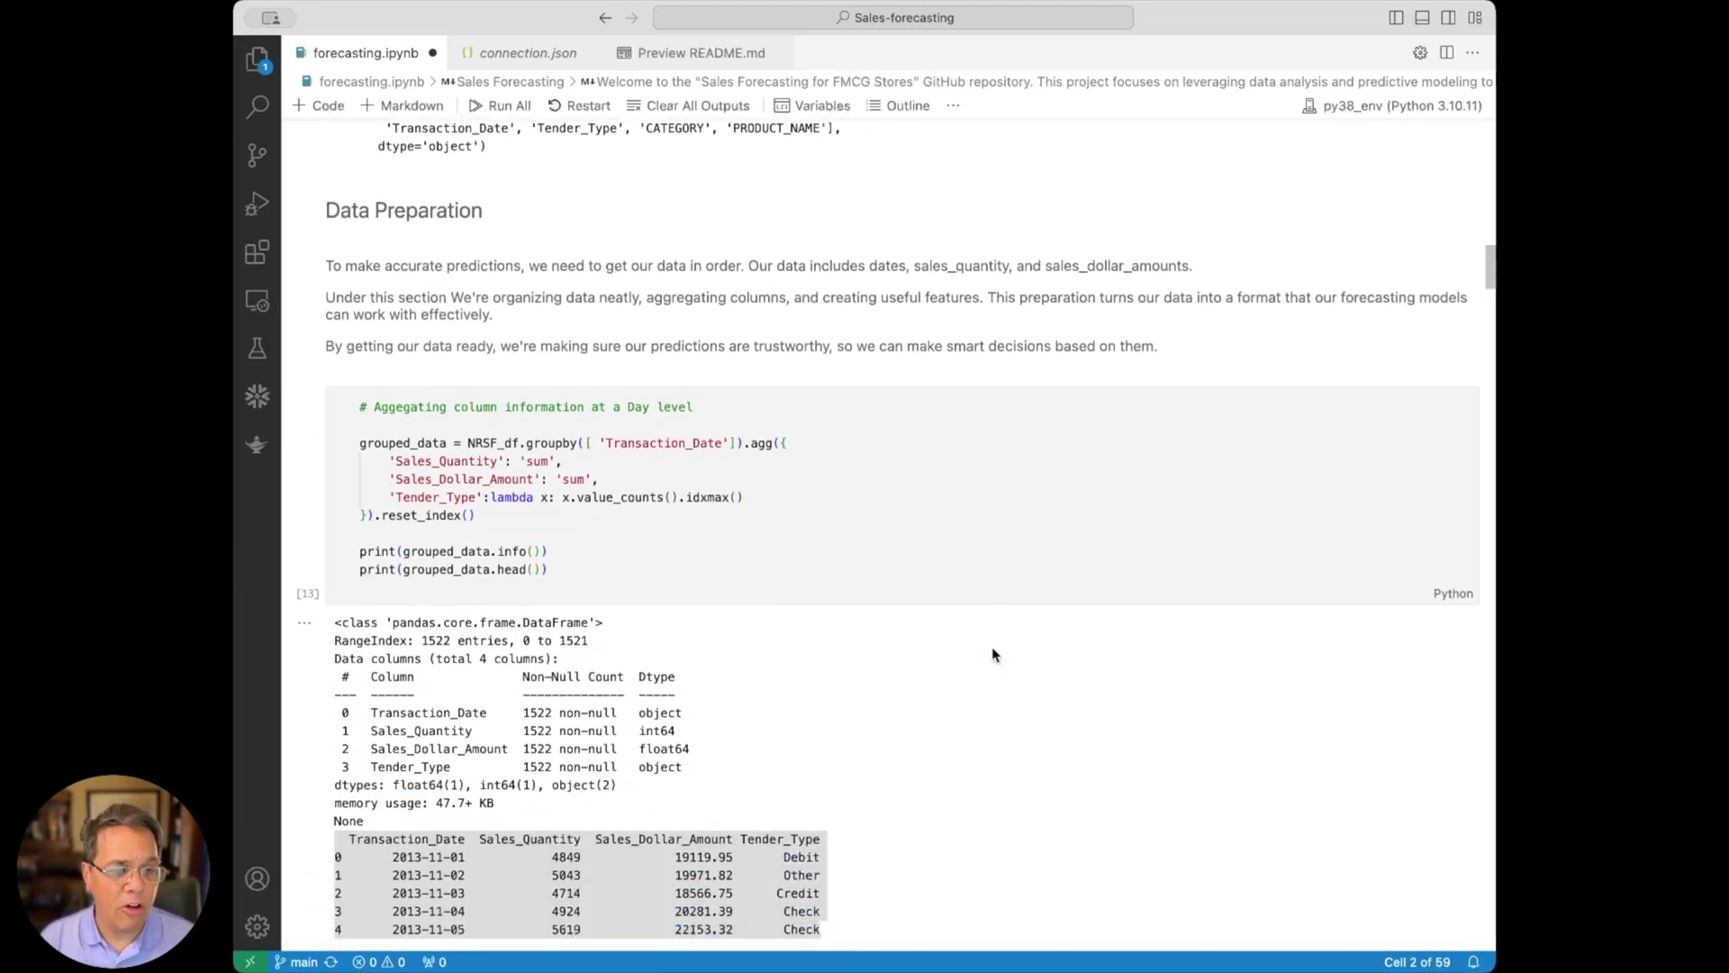
scroll(995, 655, down, 2)
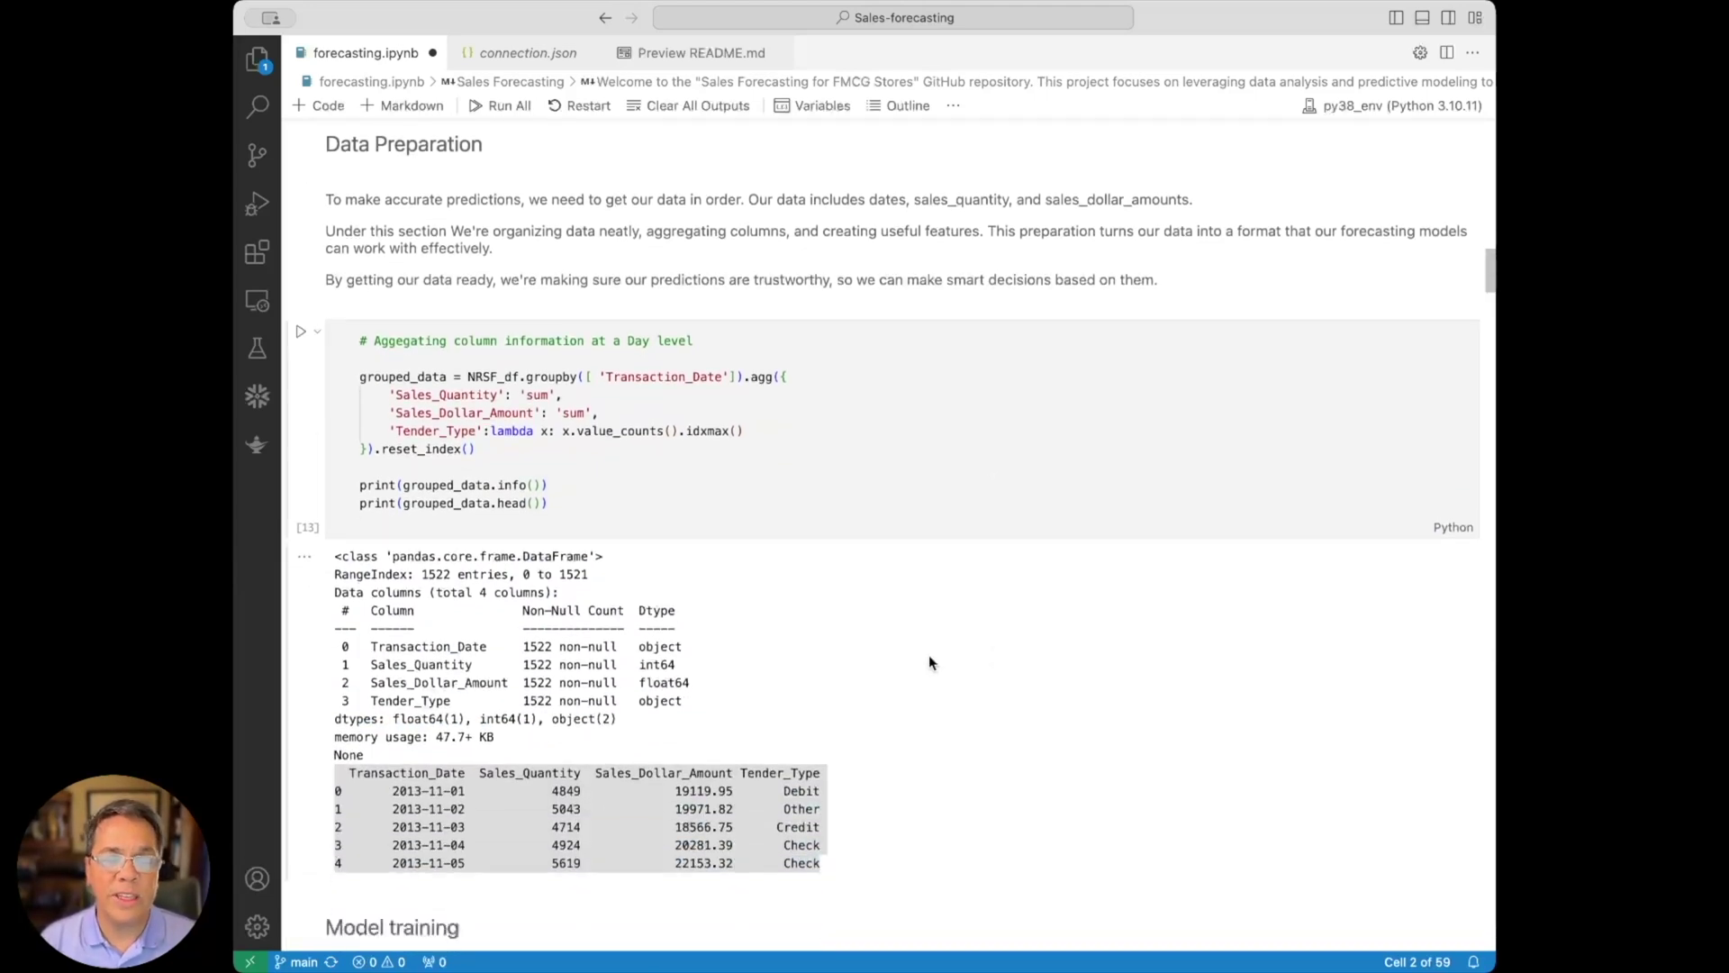
scroll(935, 665, down, 1)
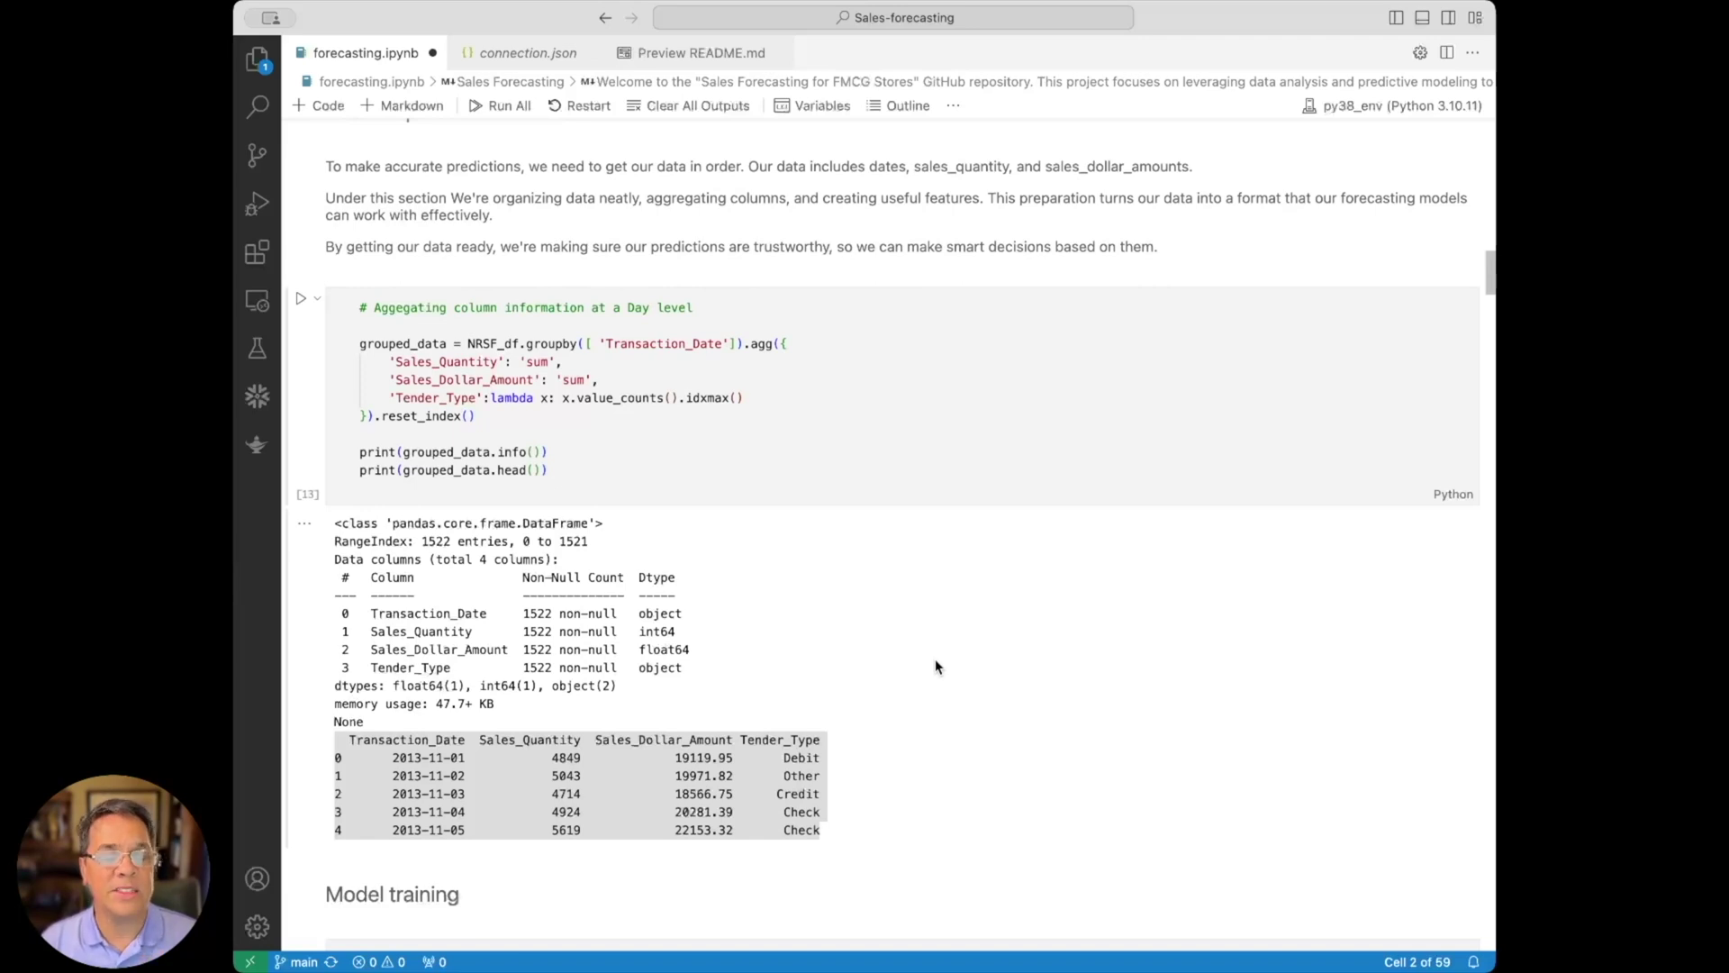
- Scroll through the Model training and SPROC for Training cells to the feature-importance results
scroll(935, 666, down, 11)
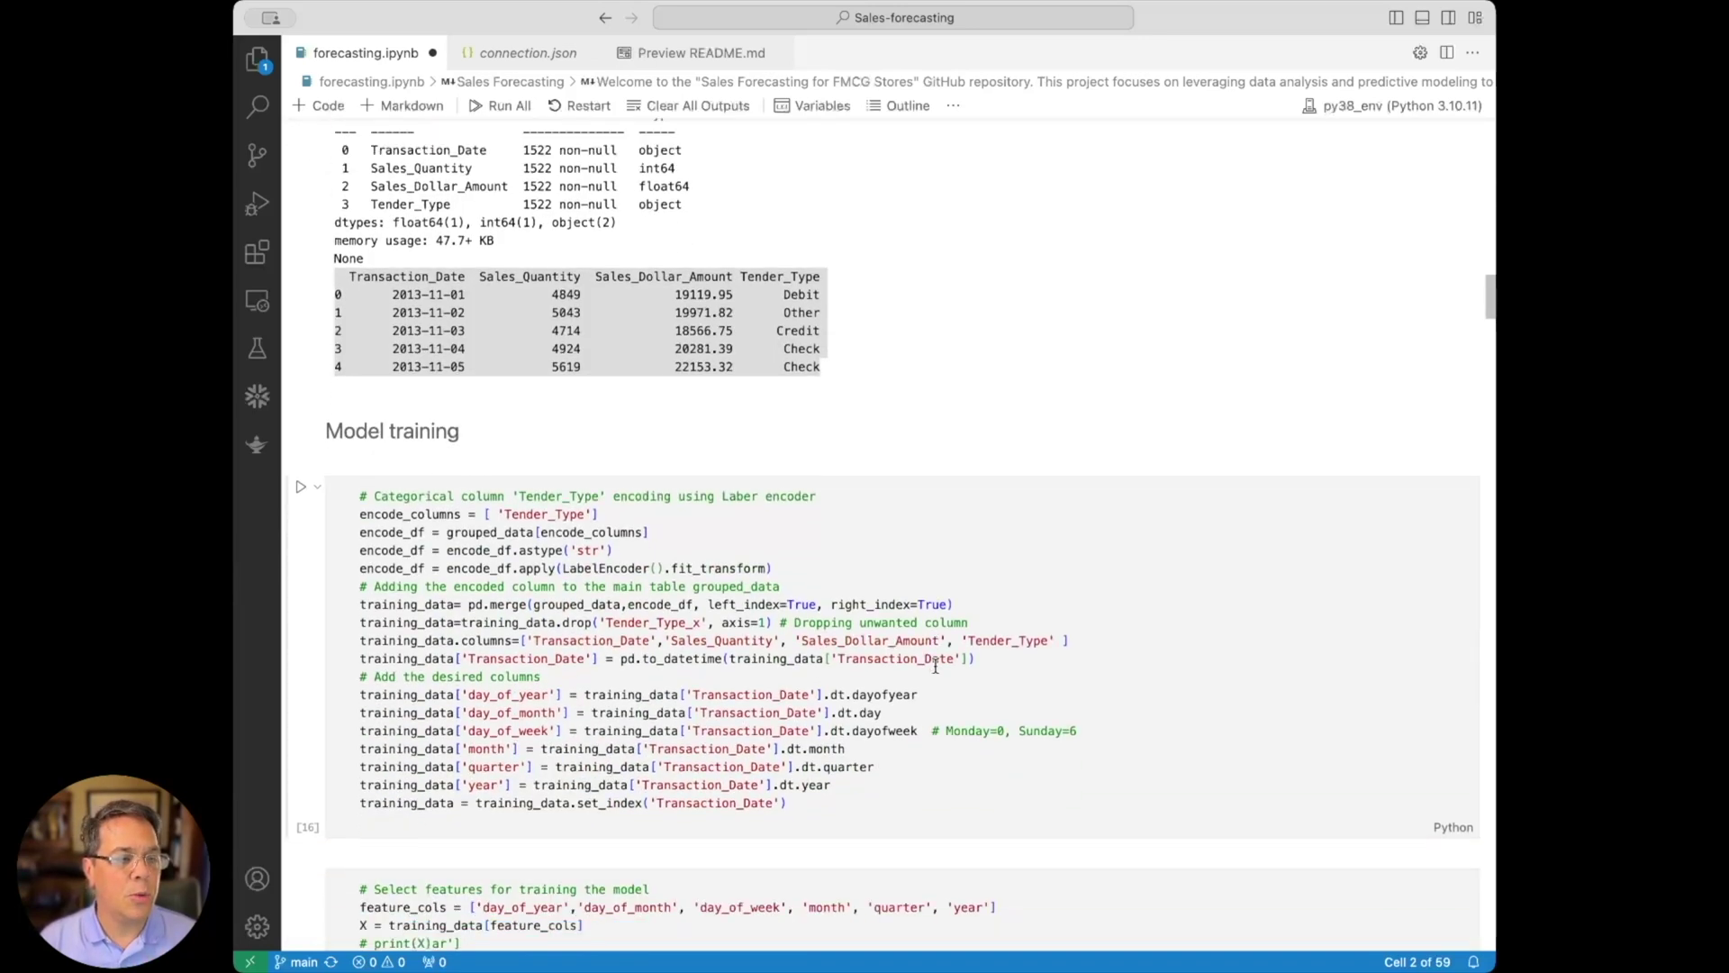
scroll(939, 675, down, 15)
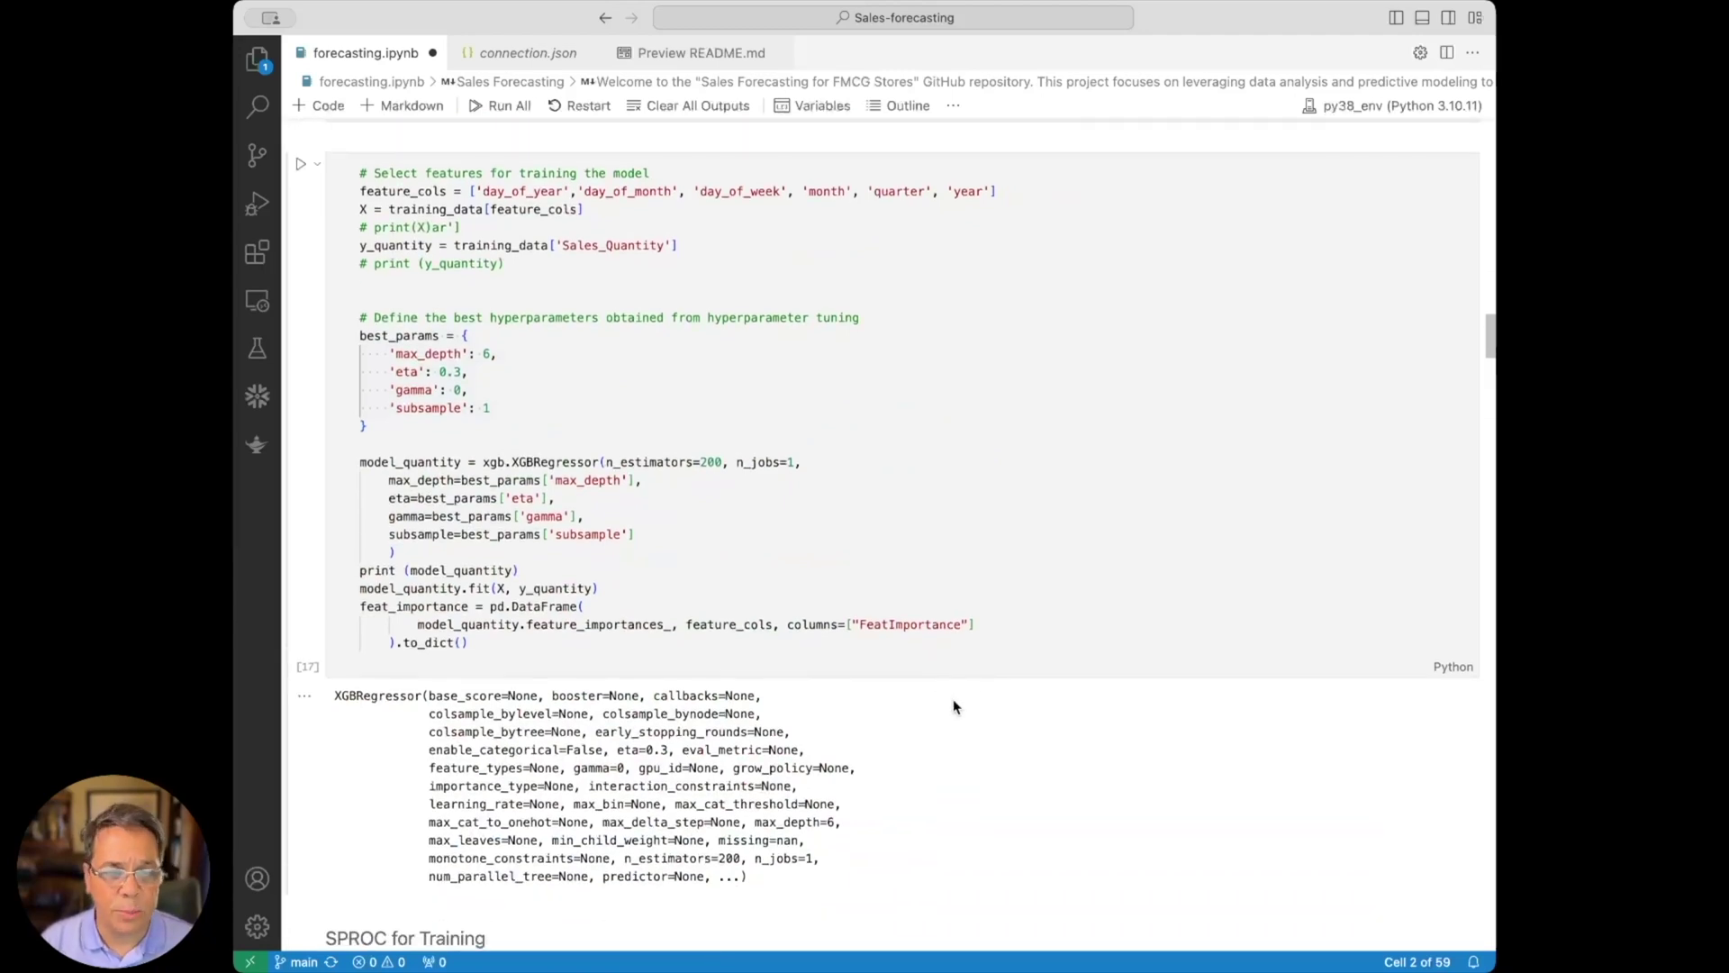
scroll(955, 705, down, 4)
scroll(955, 704, down, 11)
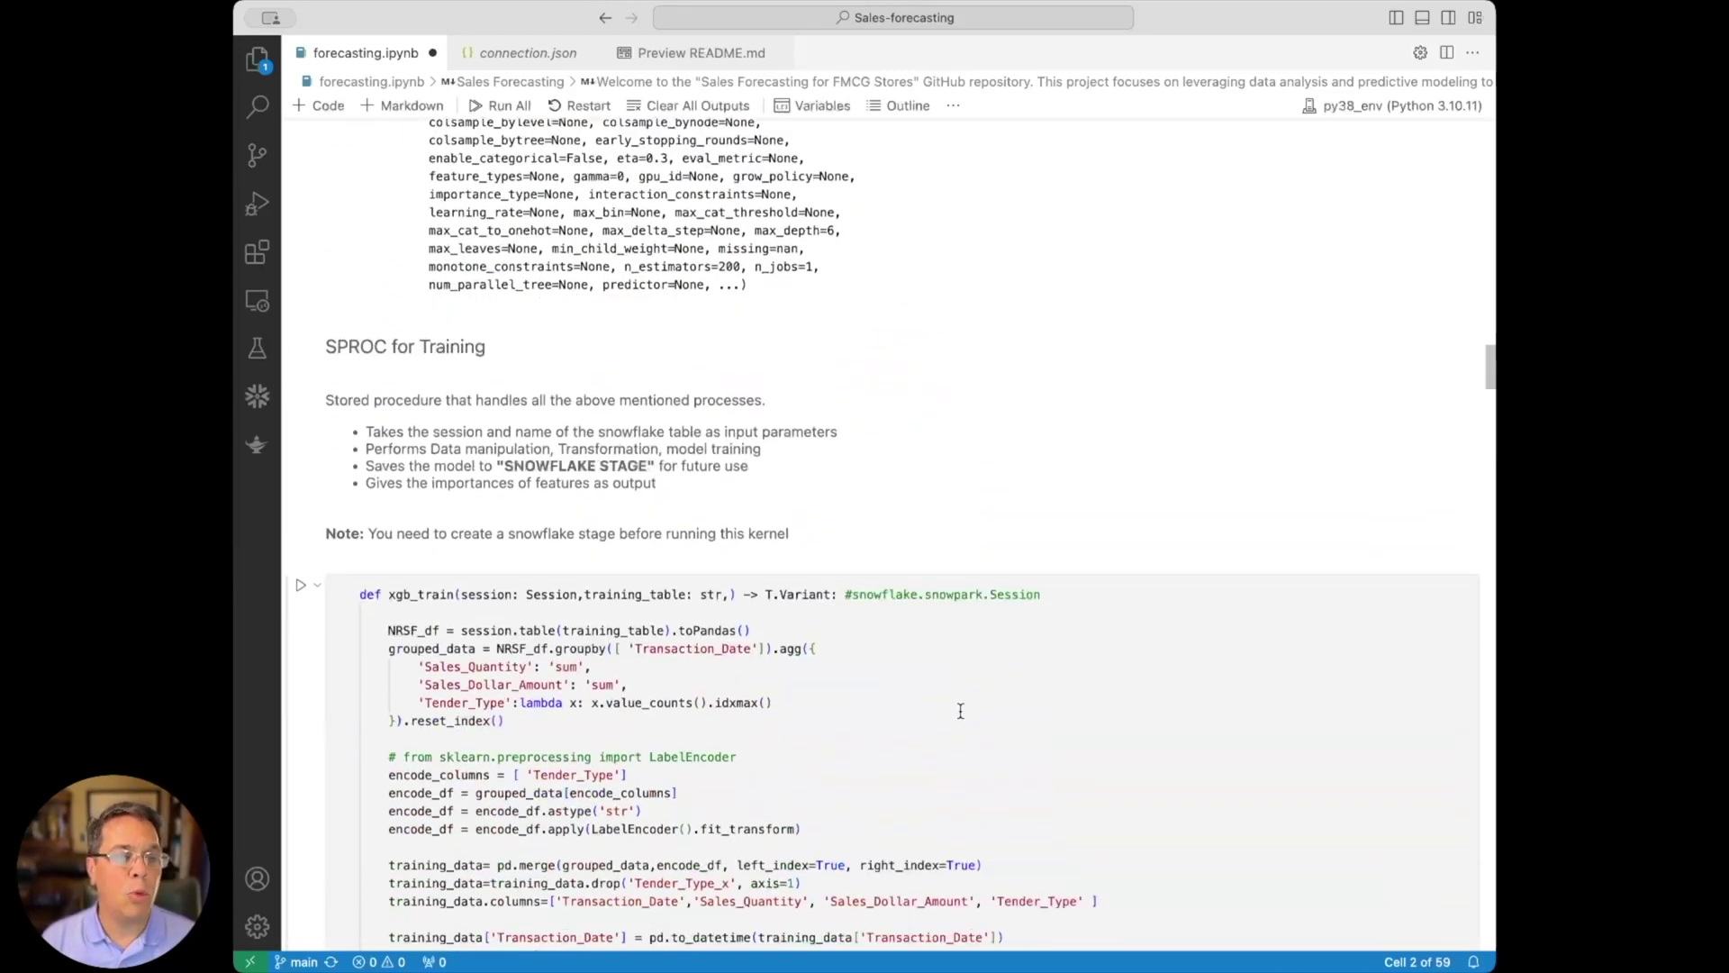
scroll(960, 711, down, 2)
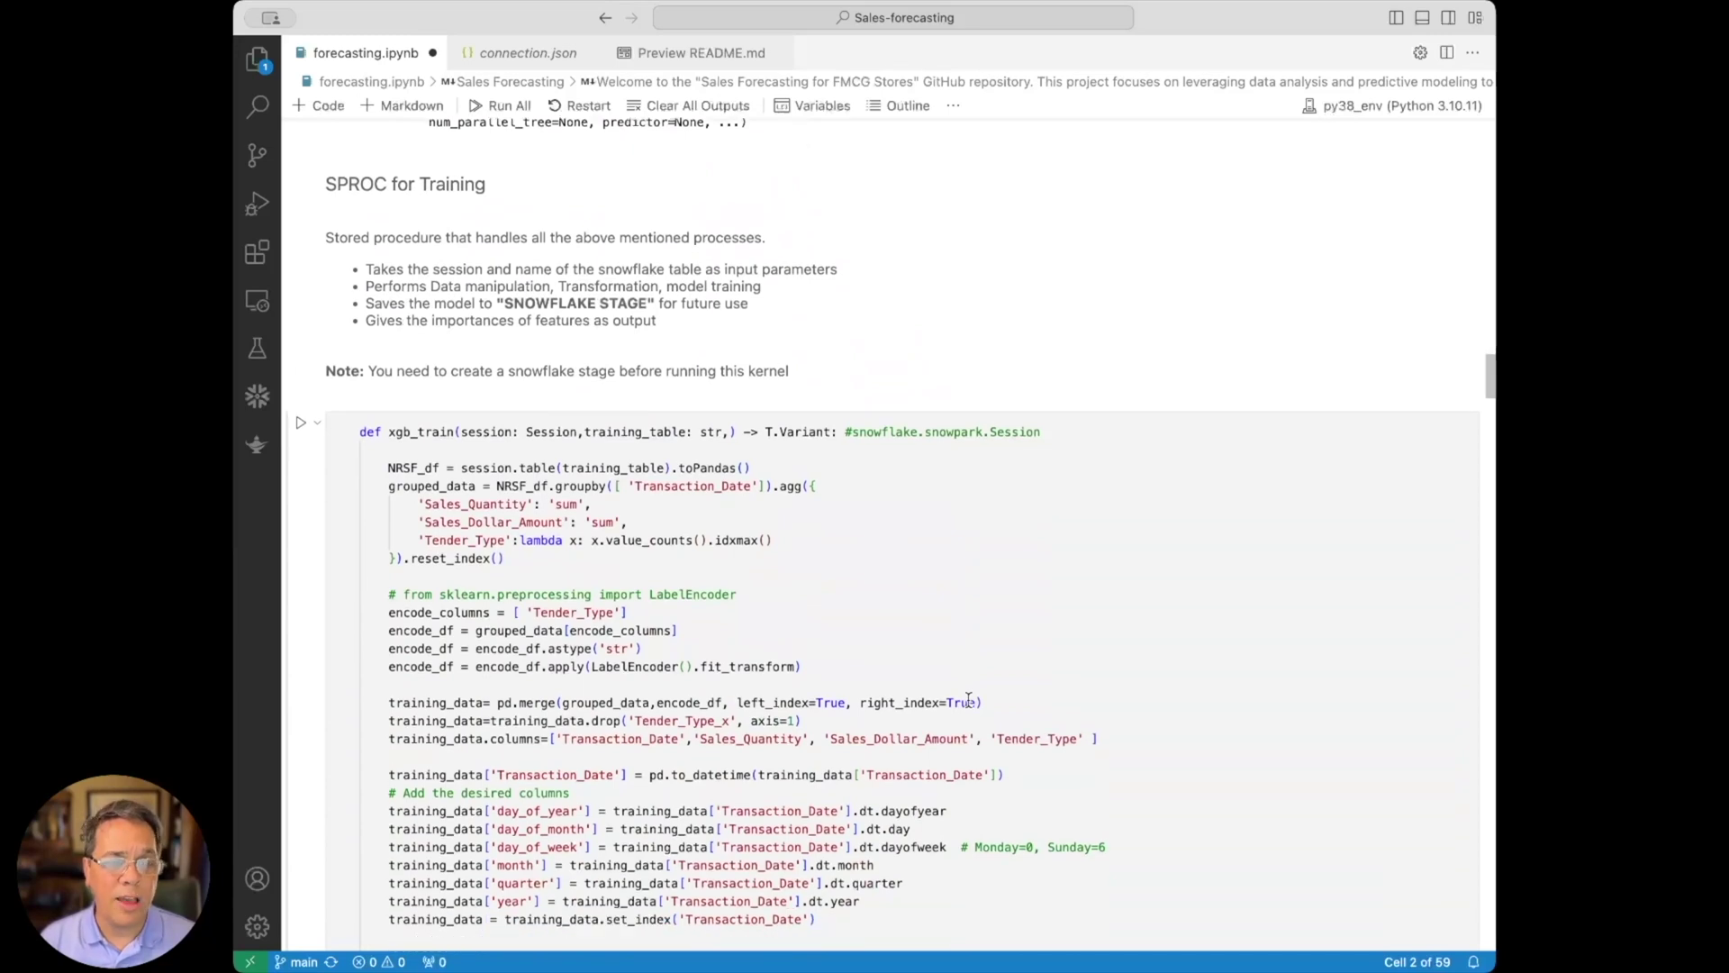
scroll(968, 701, down, 3)
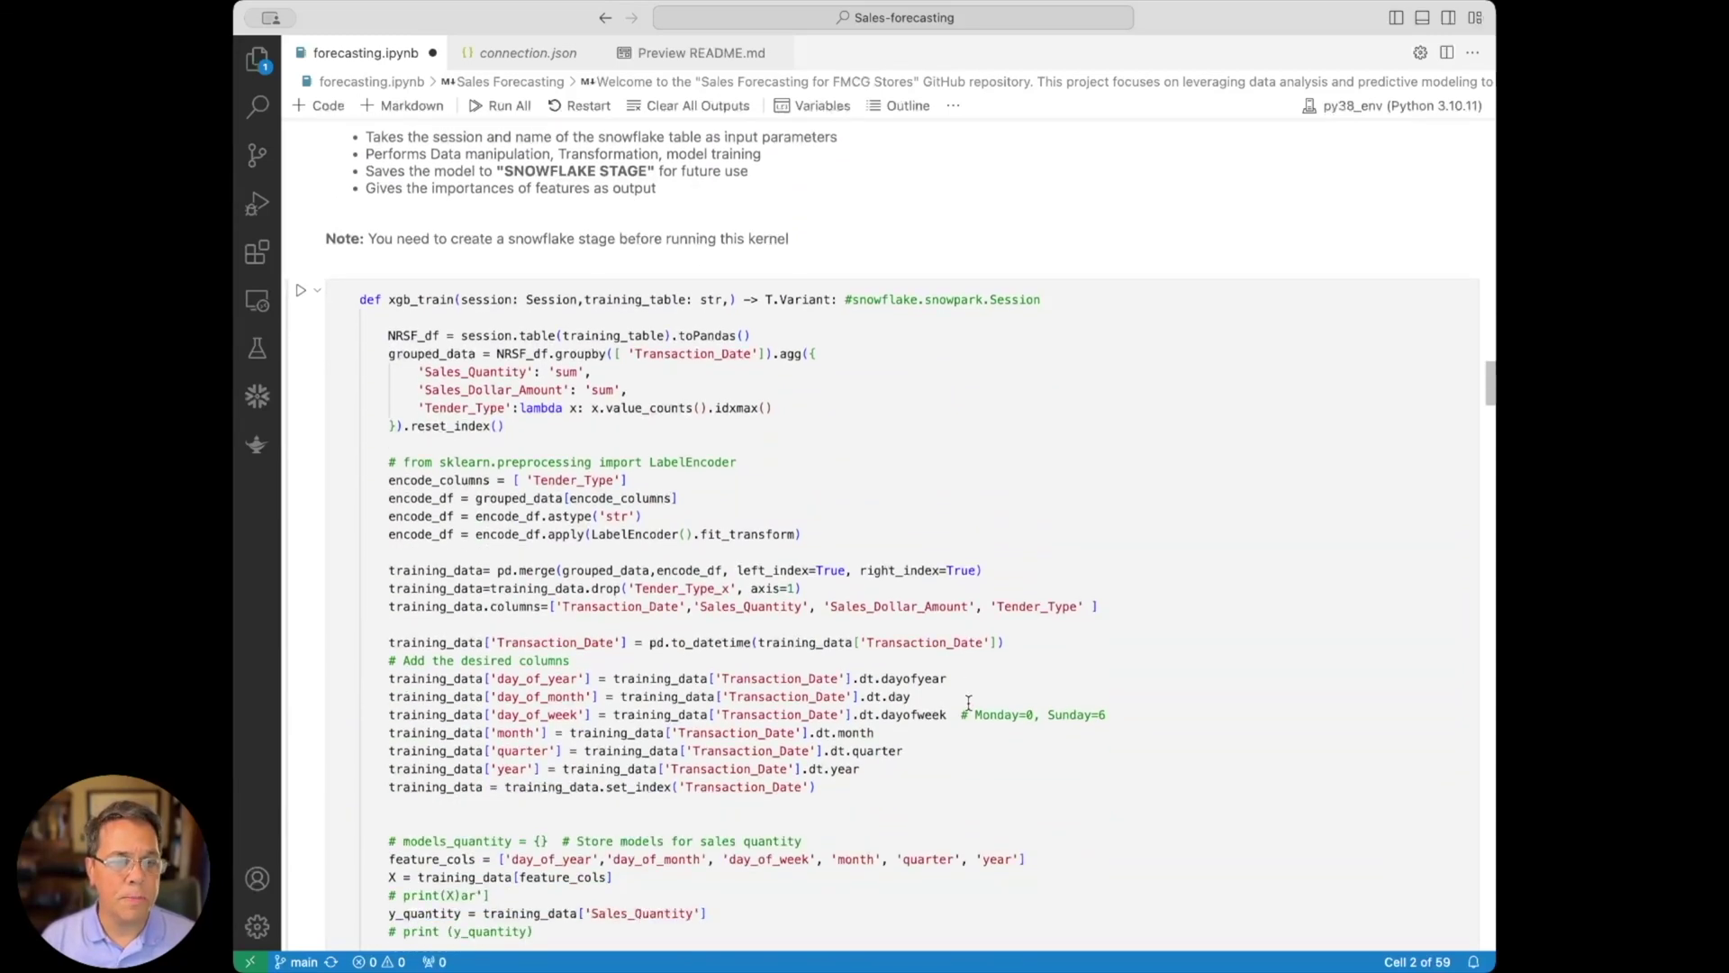
scroll(973, 693, down, 20)
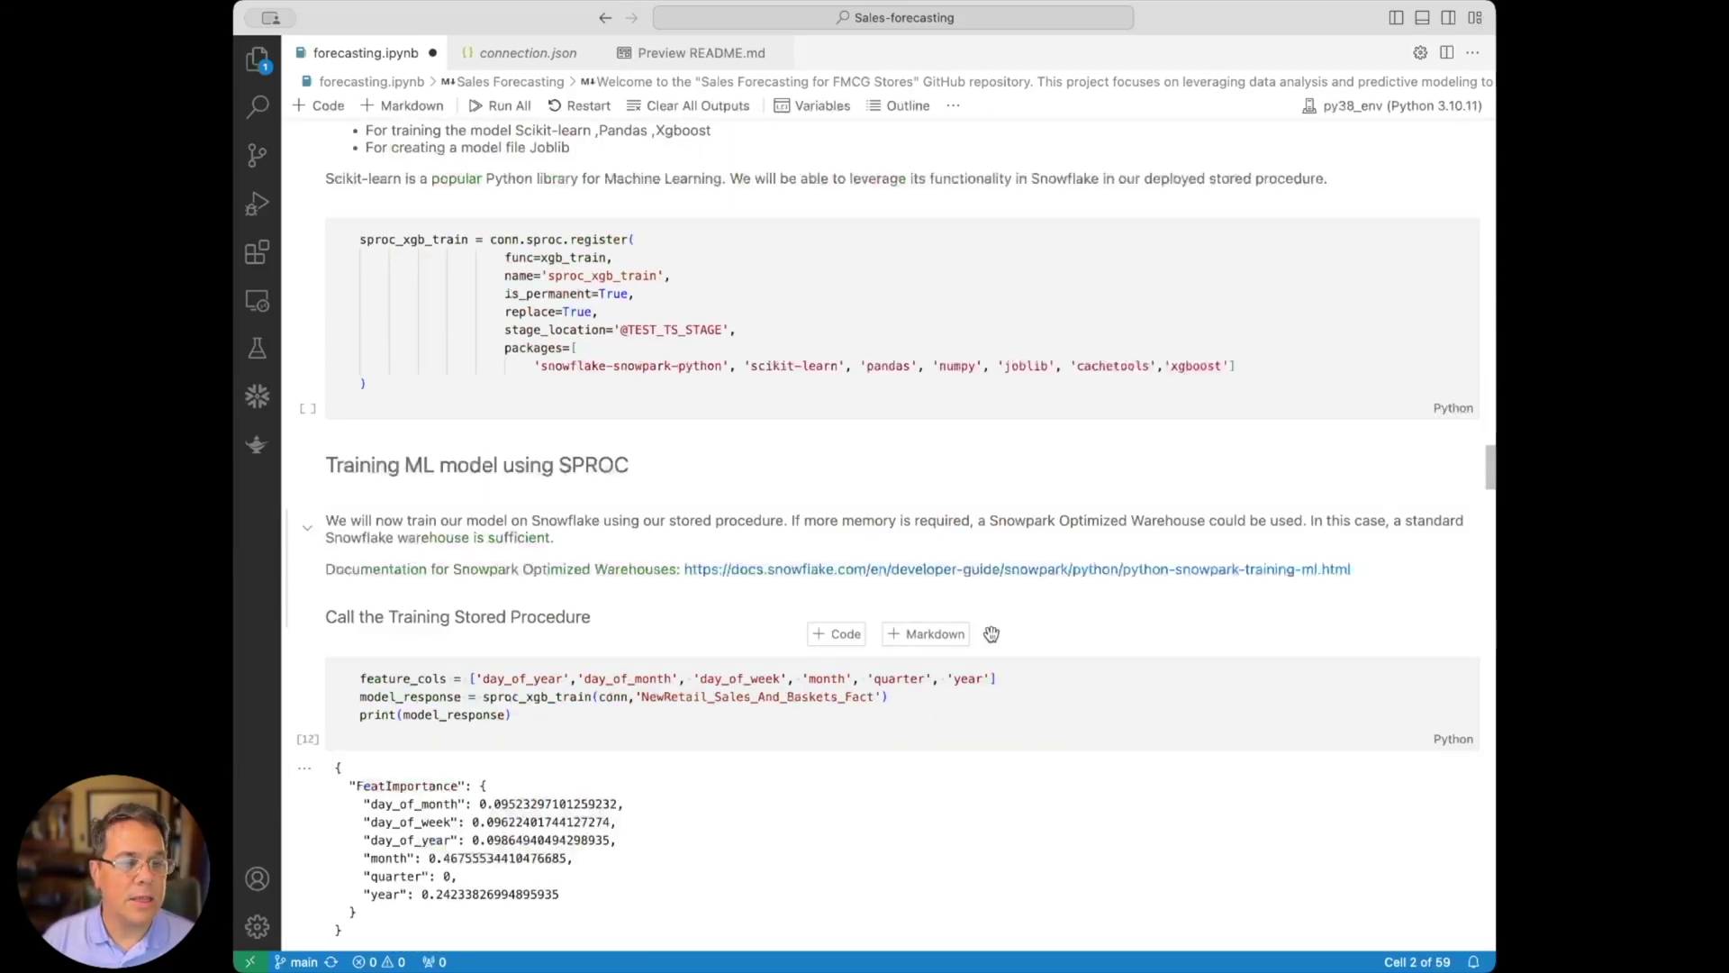
- Select the cell registering the sproc_xgb_train stored procedure, then scroll to the 92-row Testing table
scroll(991, 633, up, 1)
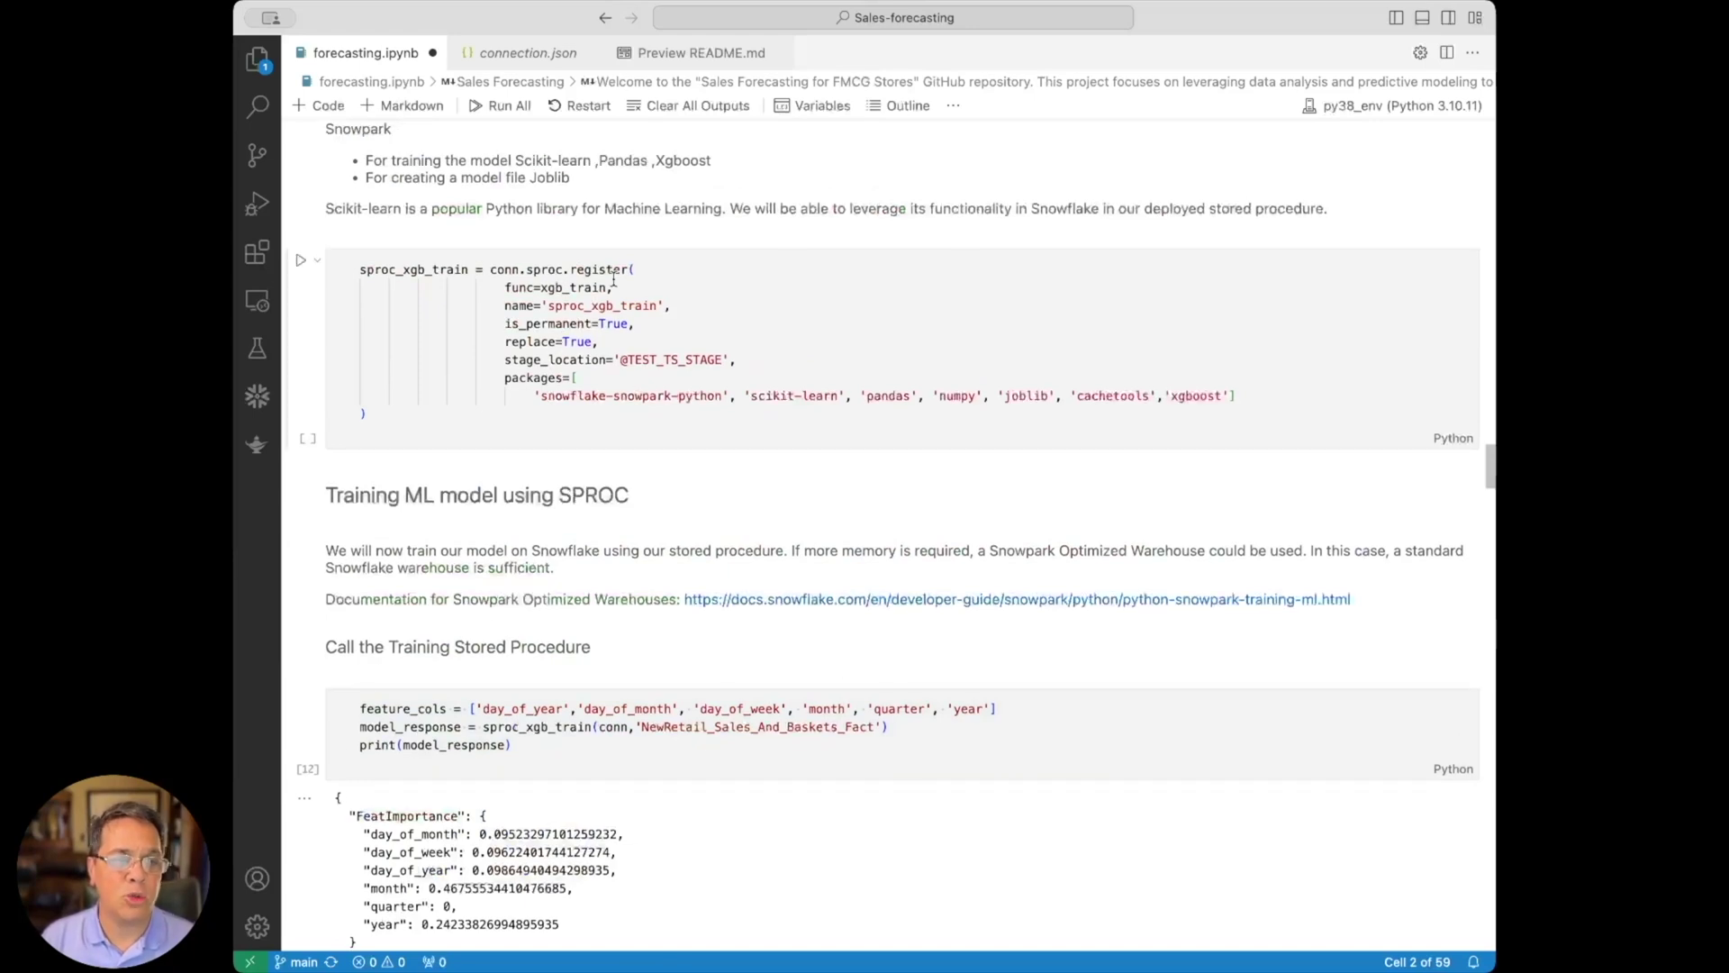
click(806, 394)
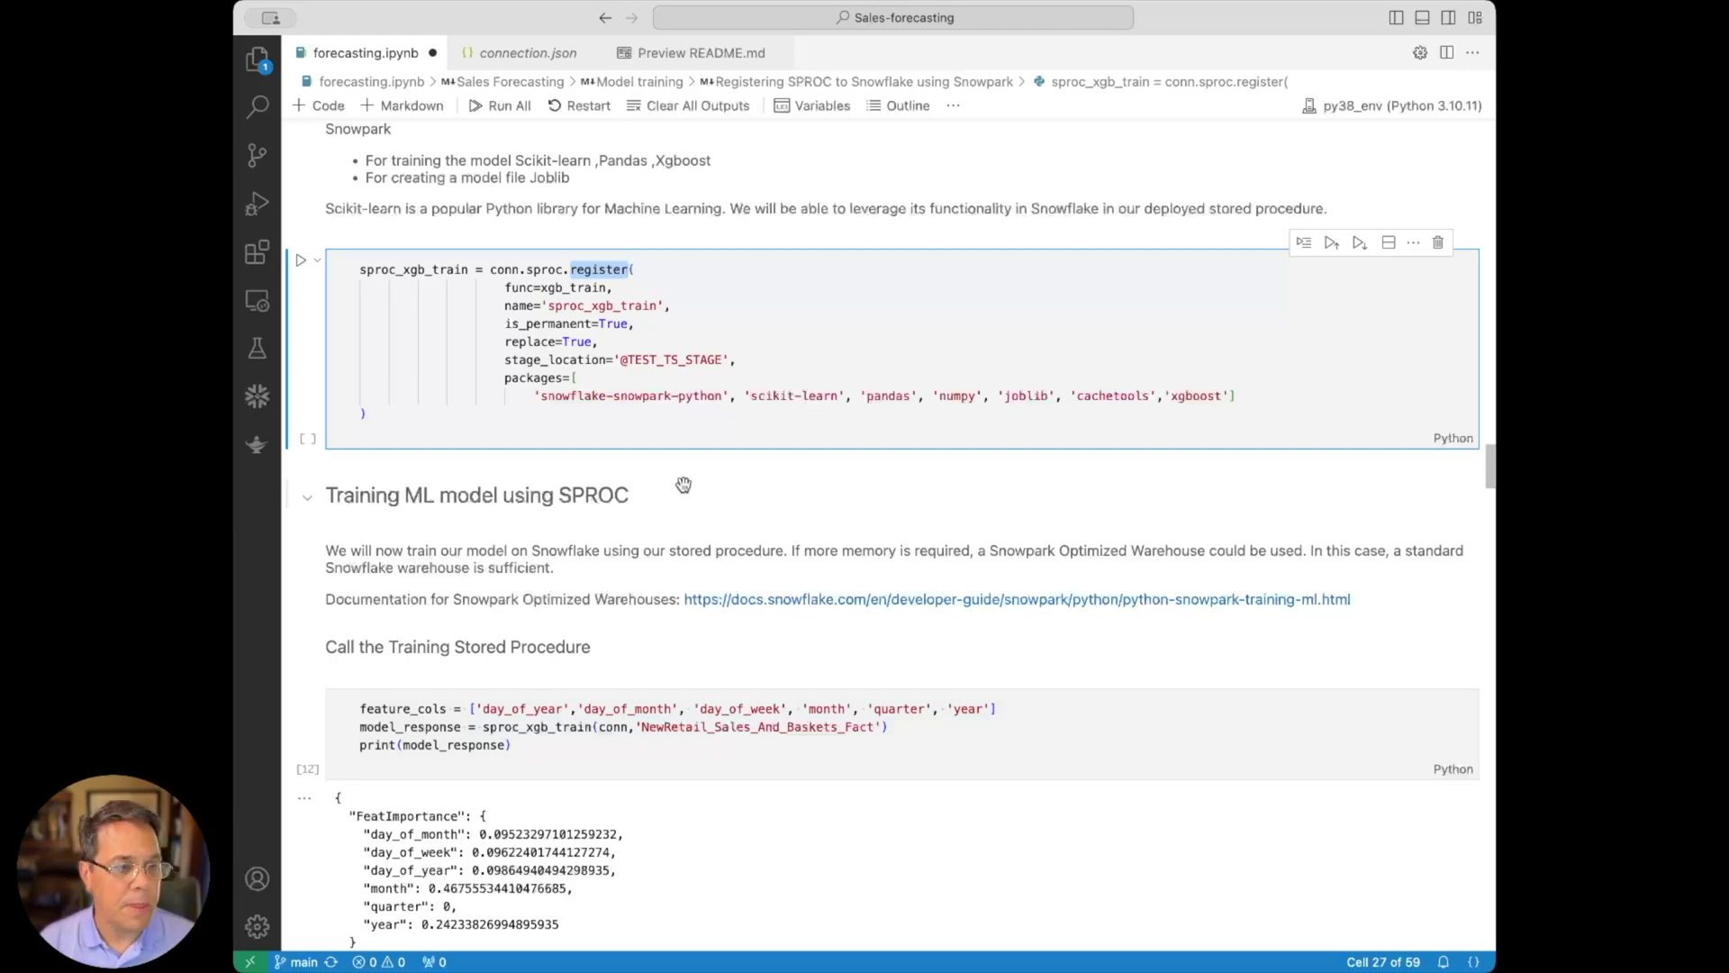
scroll(775, 504, down, 10)
scroll(796, 531, down, 20)
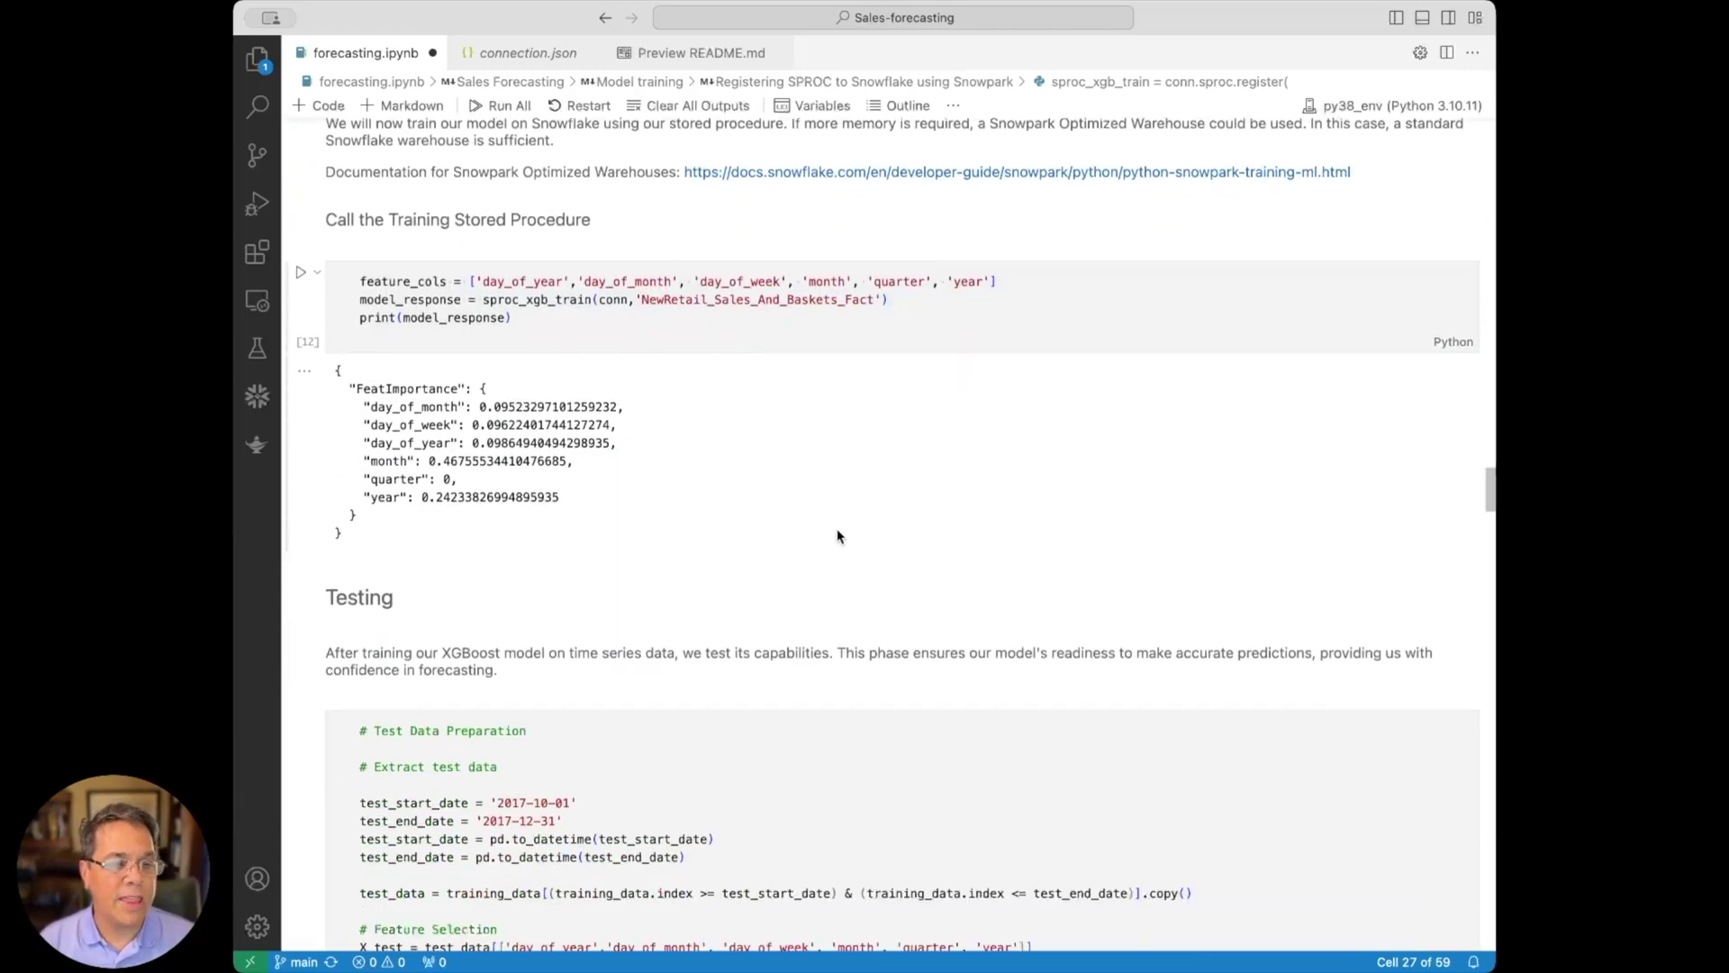
- Scroll past the Test Data plot and 38.77 RMSE output to the udf_sales_forecast UDF cell
scroll(916, 533, down, 16)
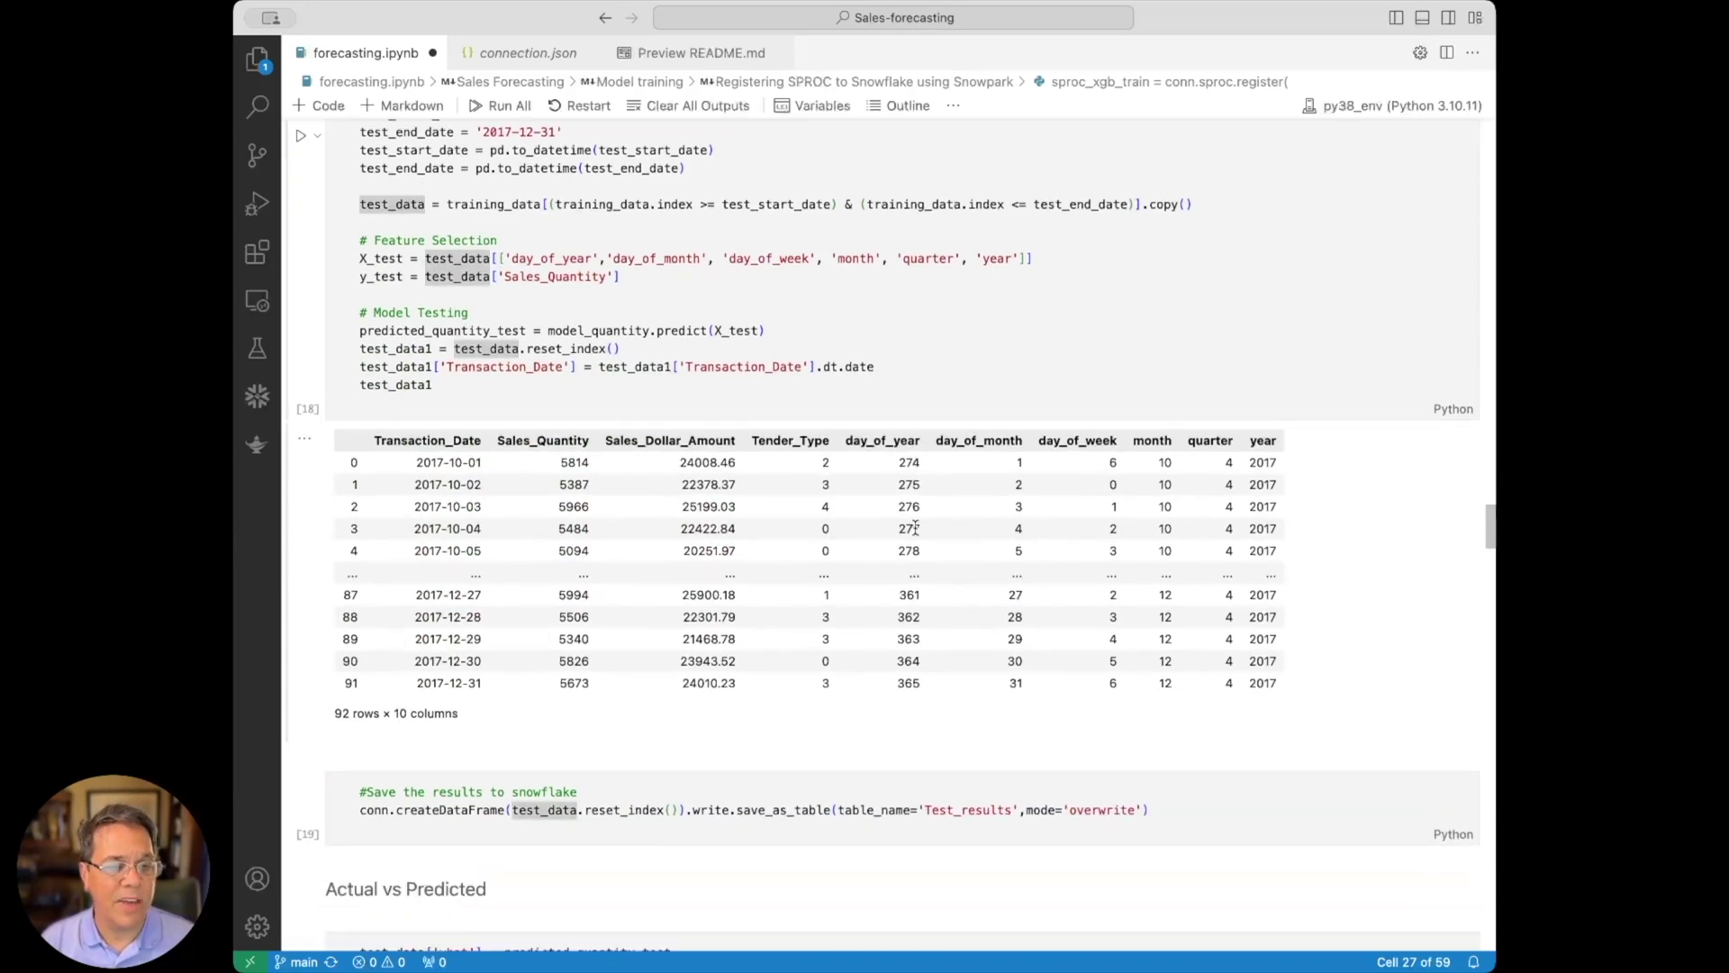
scroll(915, 538, down, 14)
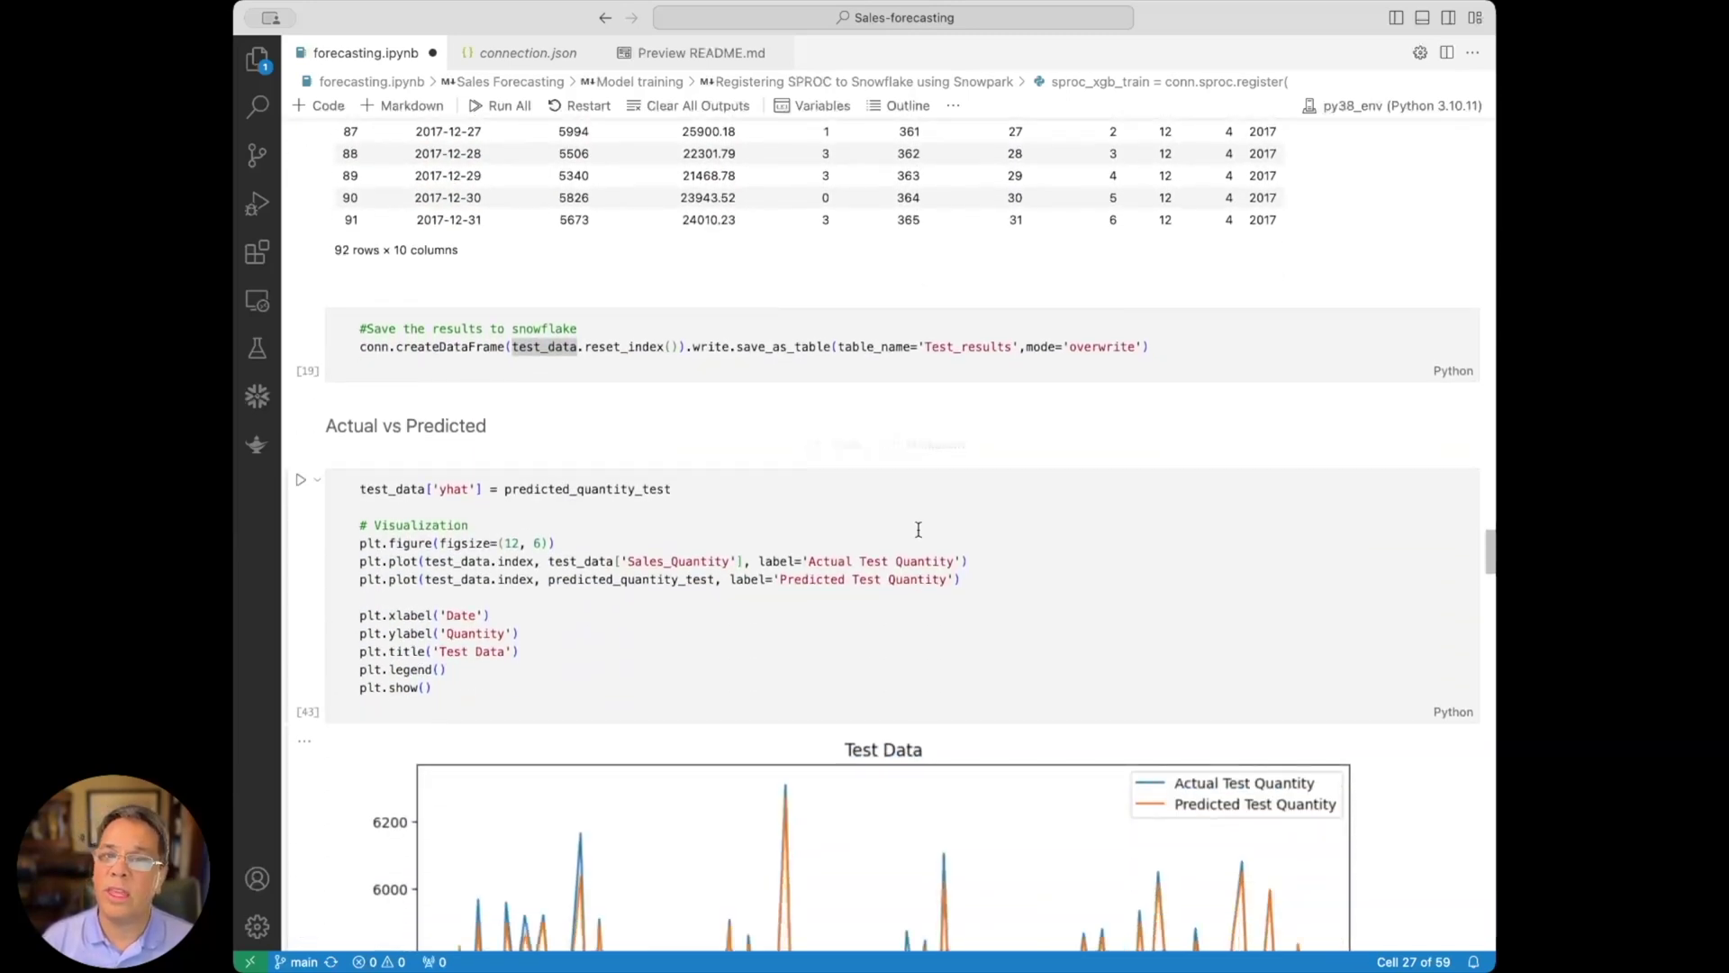
scroll(970, 530, down, 6)
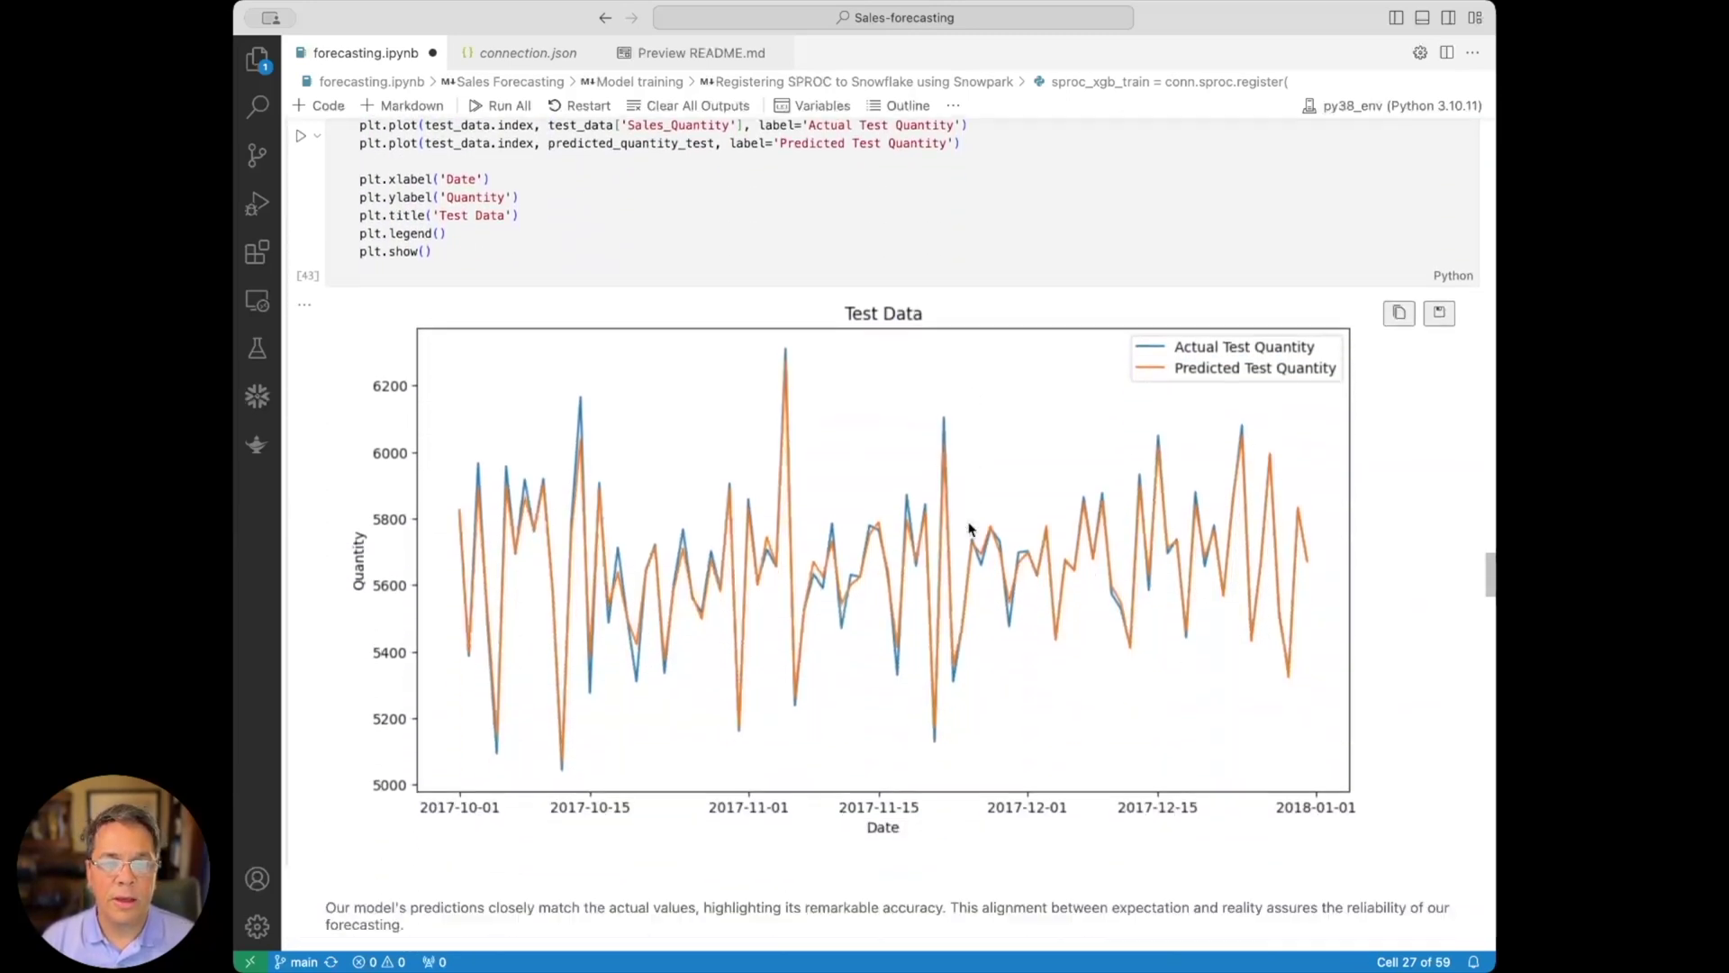
scroll(988, 520, down, 20)
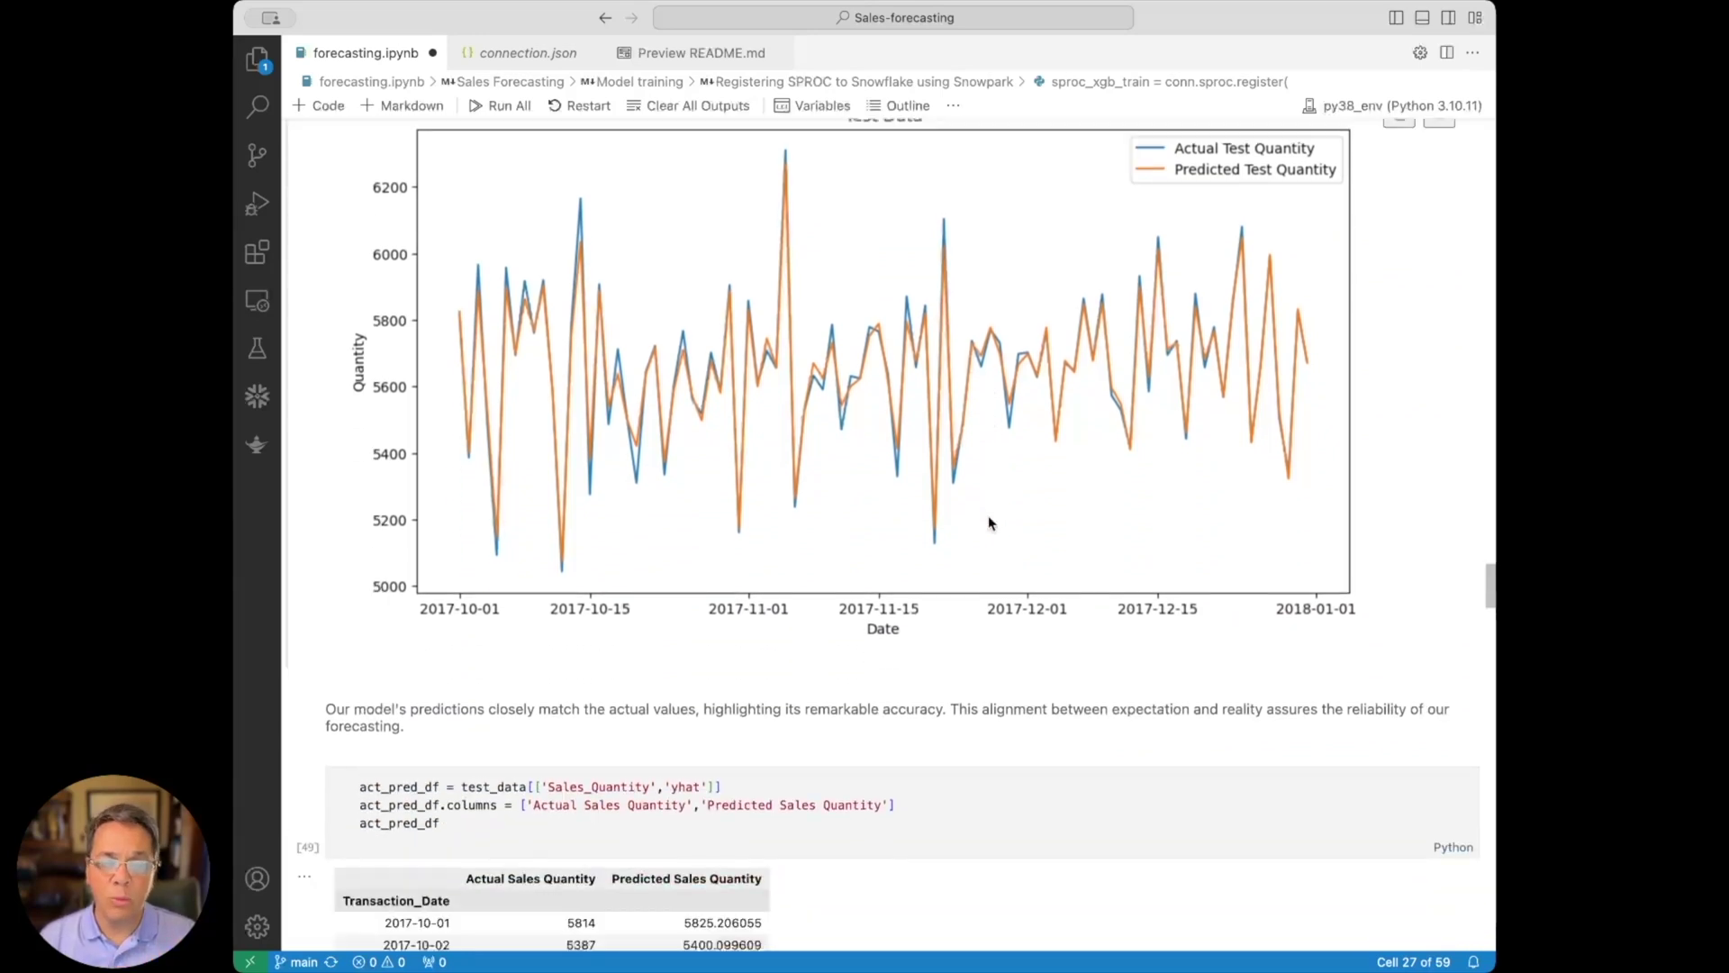
scroll(988, 520, down, 17)
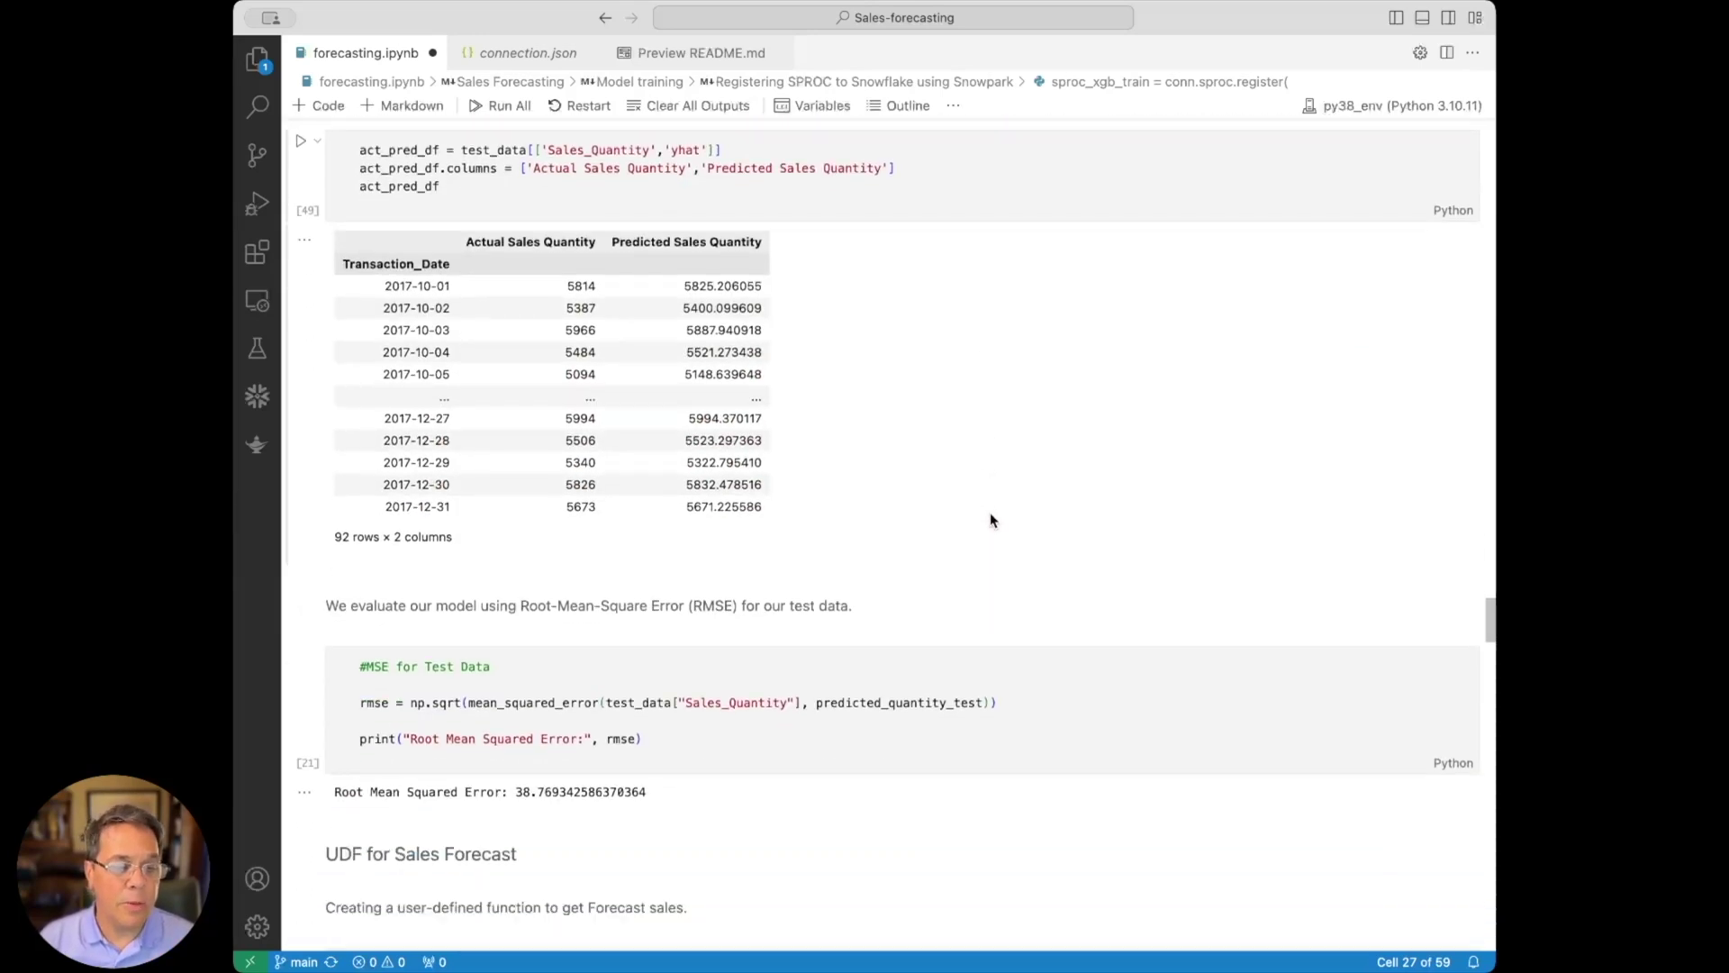
scroll(989, 515, down, 7)
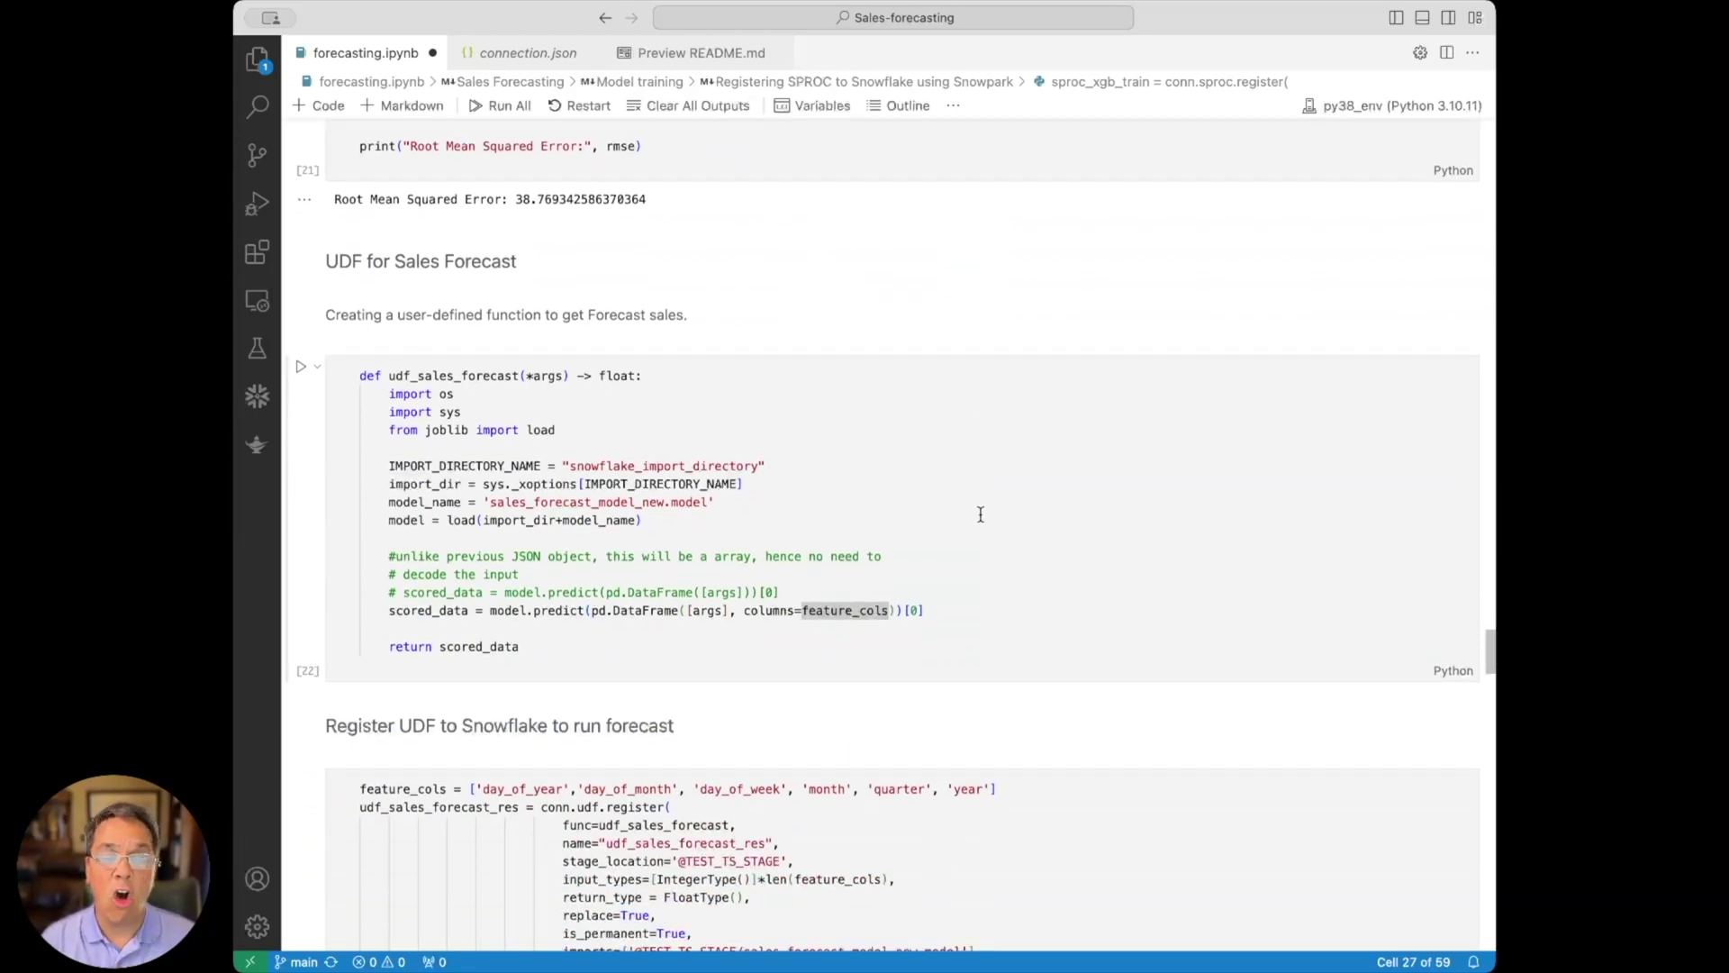
scroll(981, 515, up, 1)
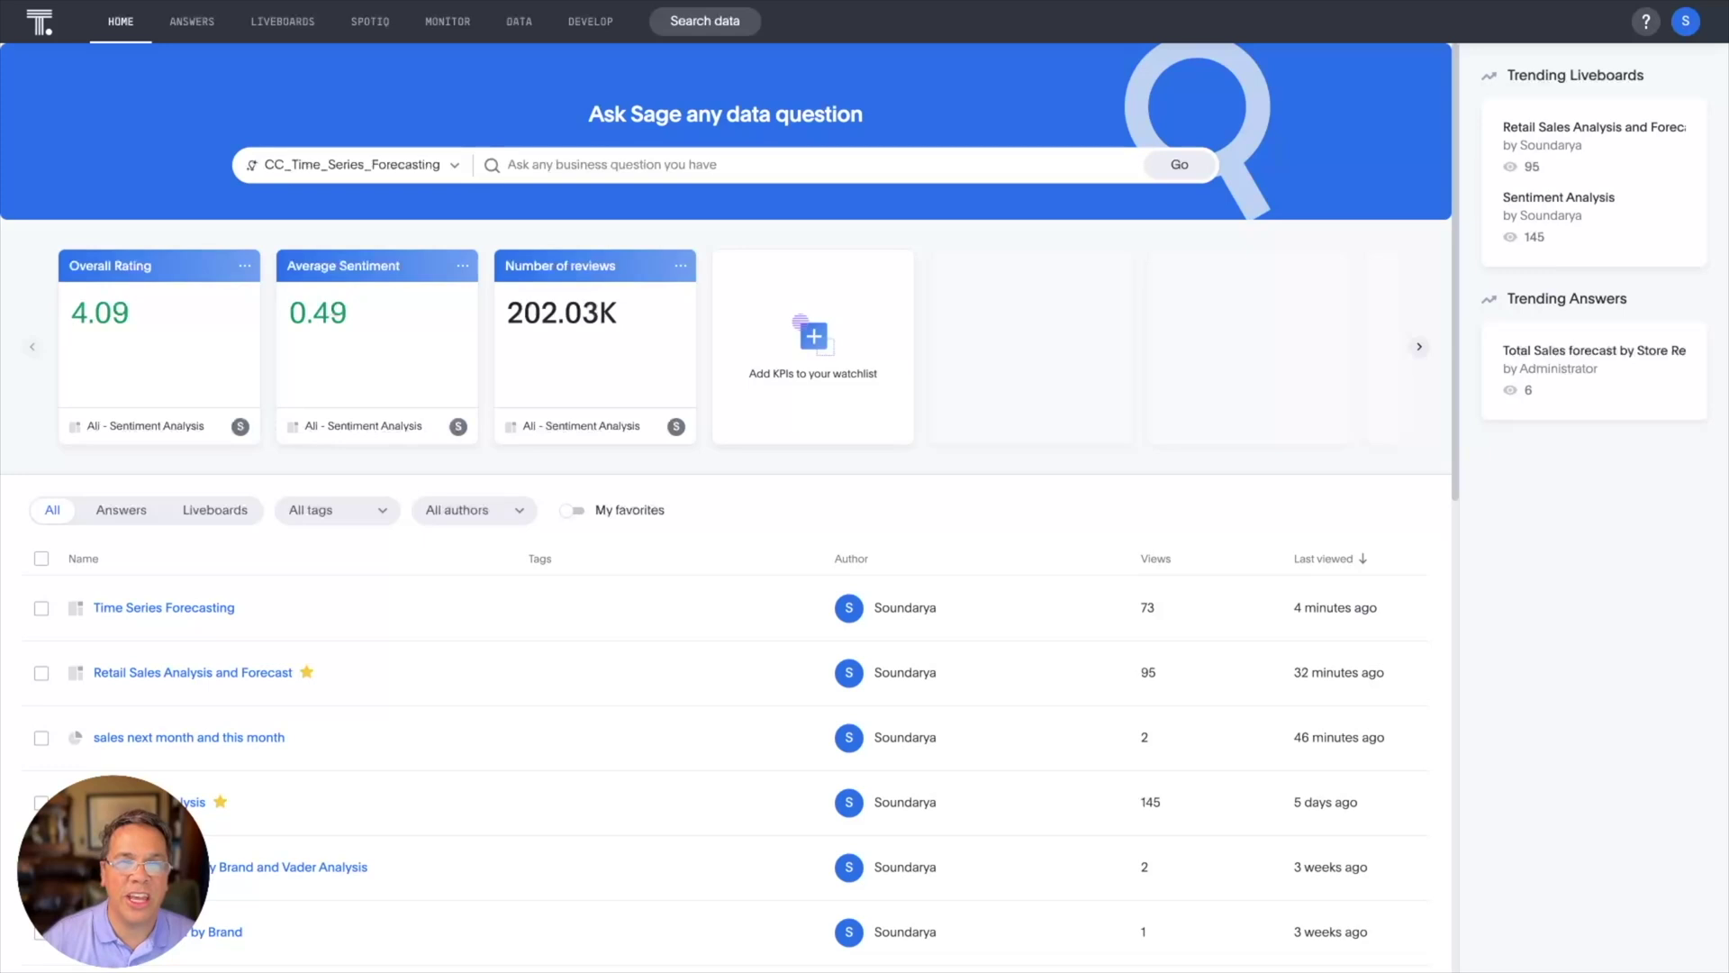
- Ask Sage the suggested question 'what are our daily sales last quarter' to get the Total Sales forecast
click(736, 171)
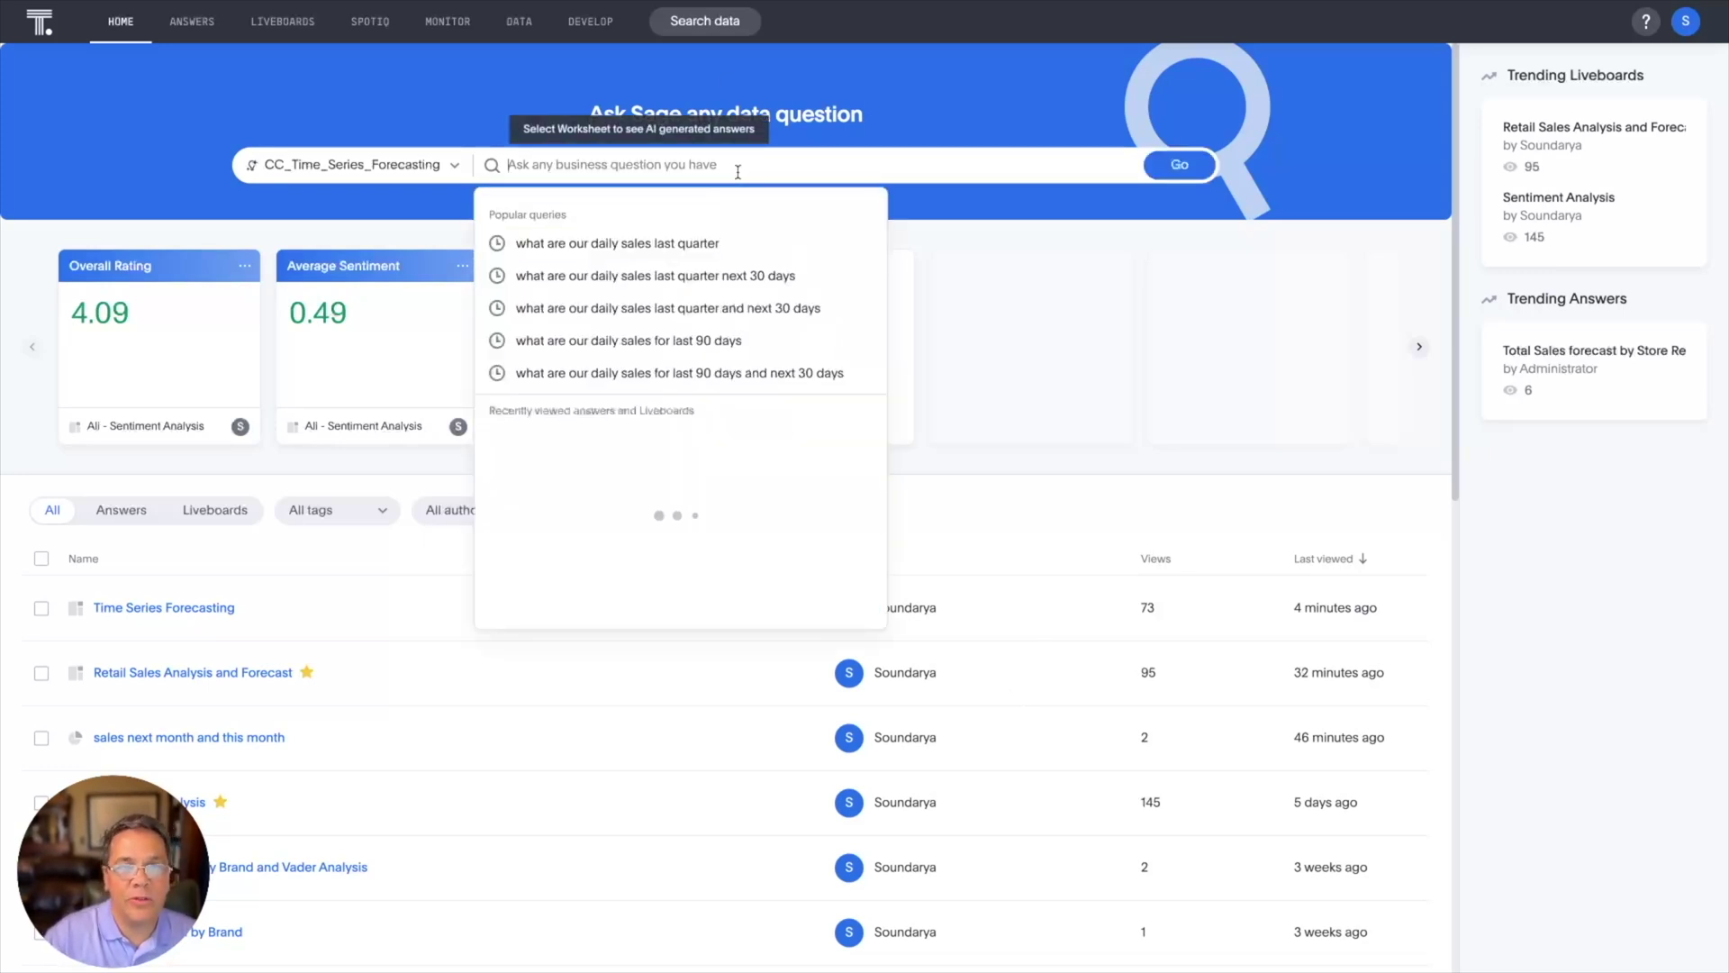
click(717, 245)
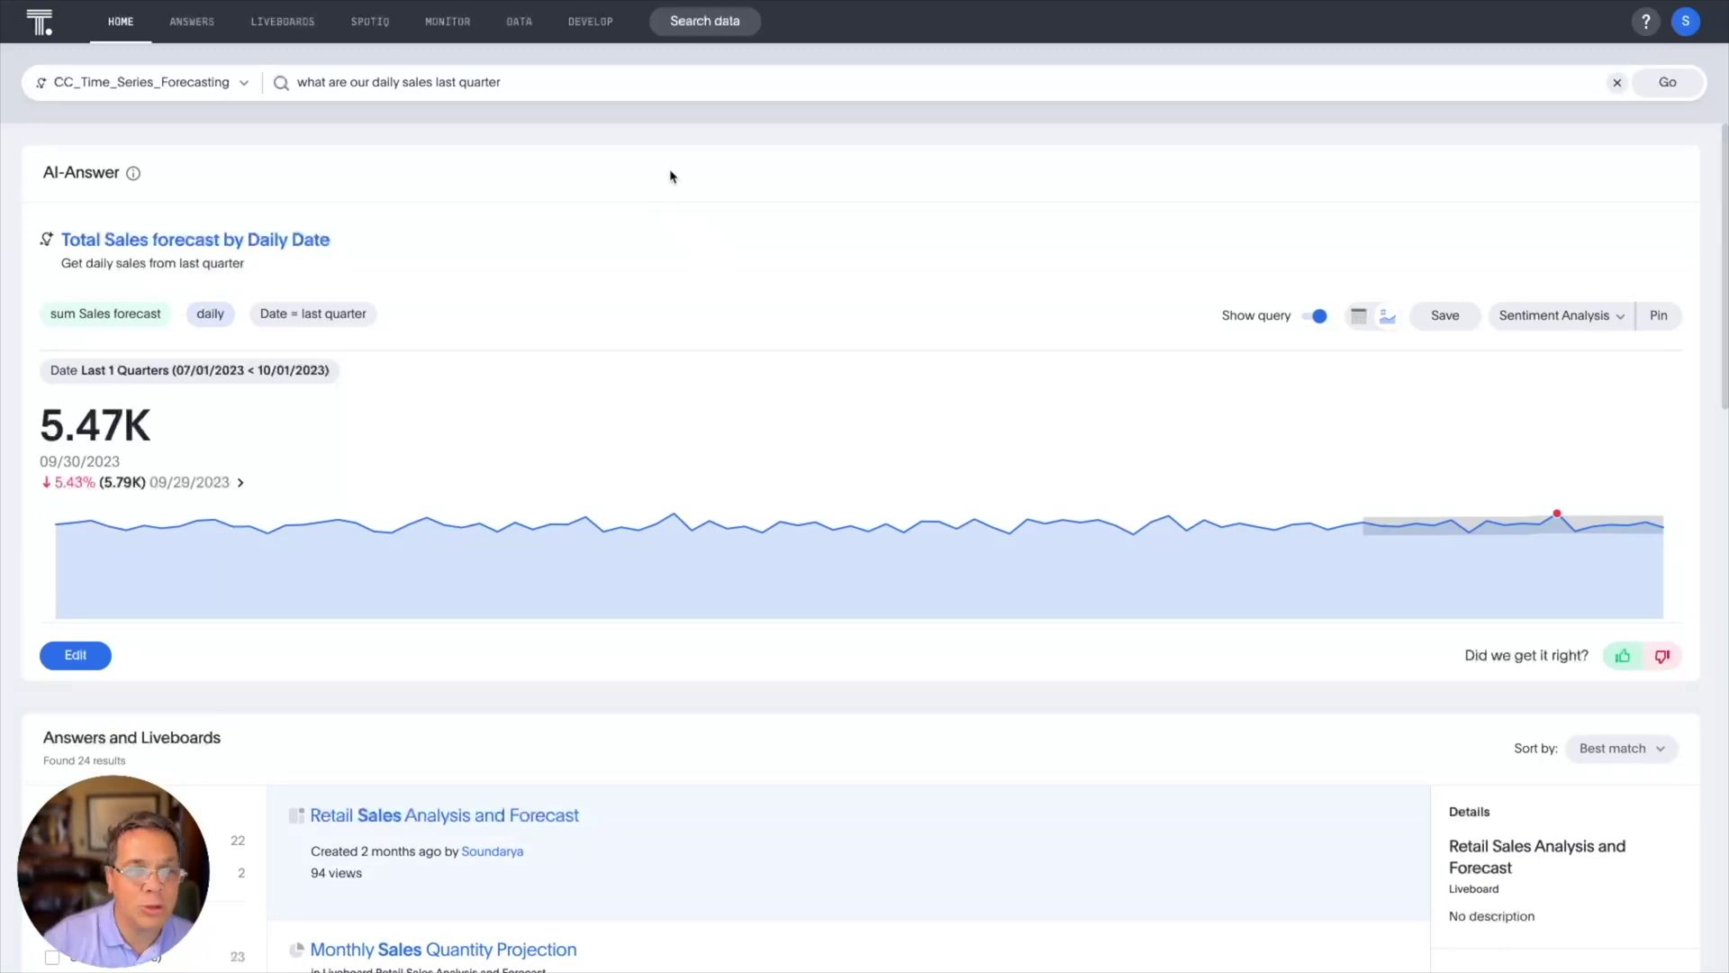
click(741, 77)
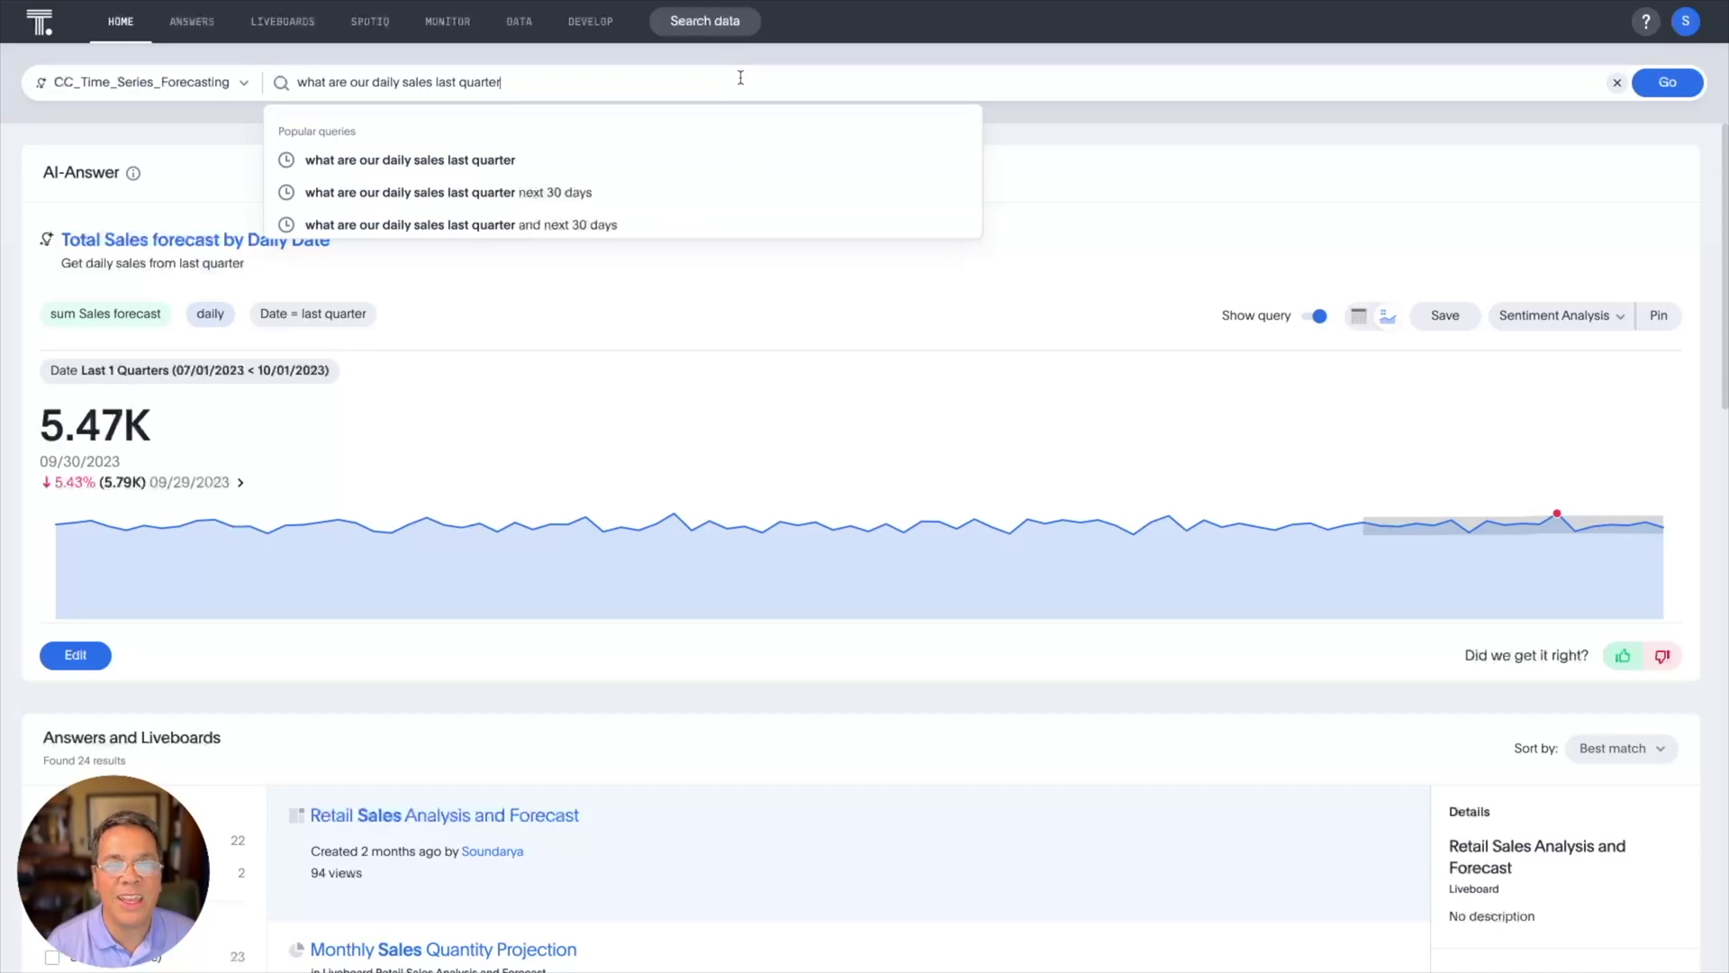
- Extend the sales query with 'NEXT 30 DAY' so the forecast runs to 12/19/2023
text(NEXT)
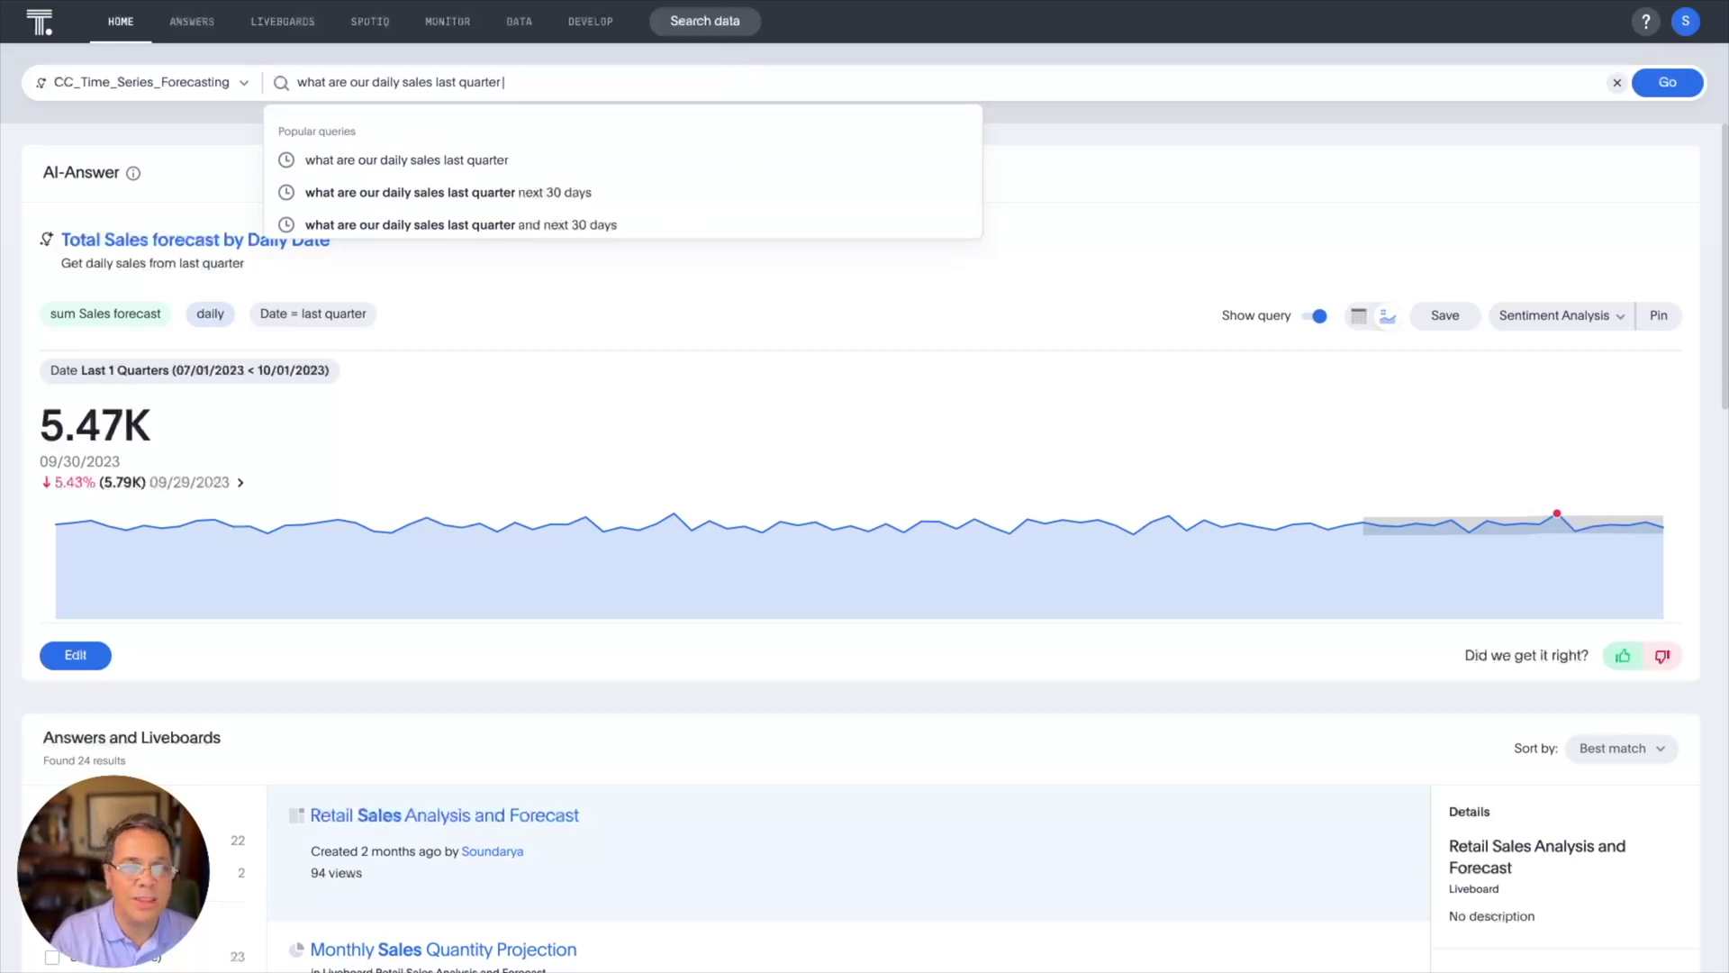
text( 30 DAY)
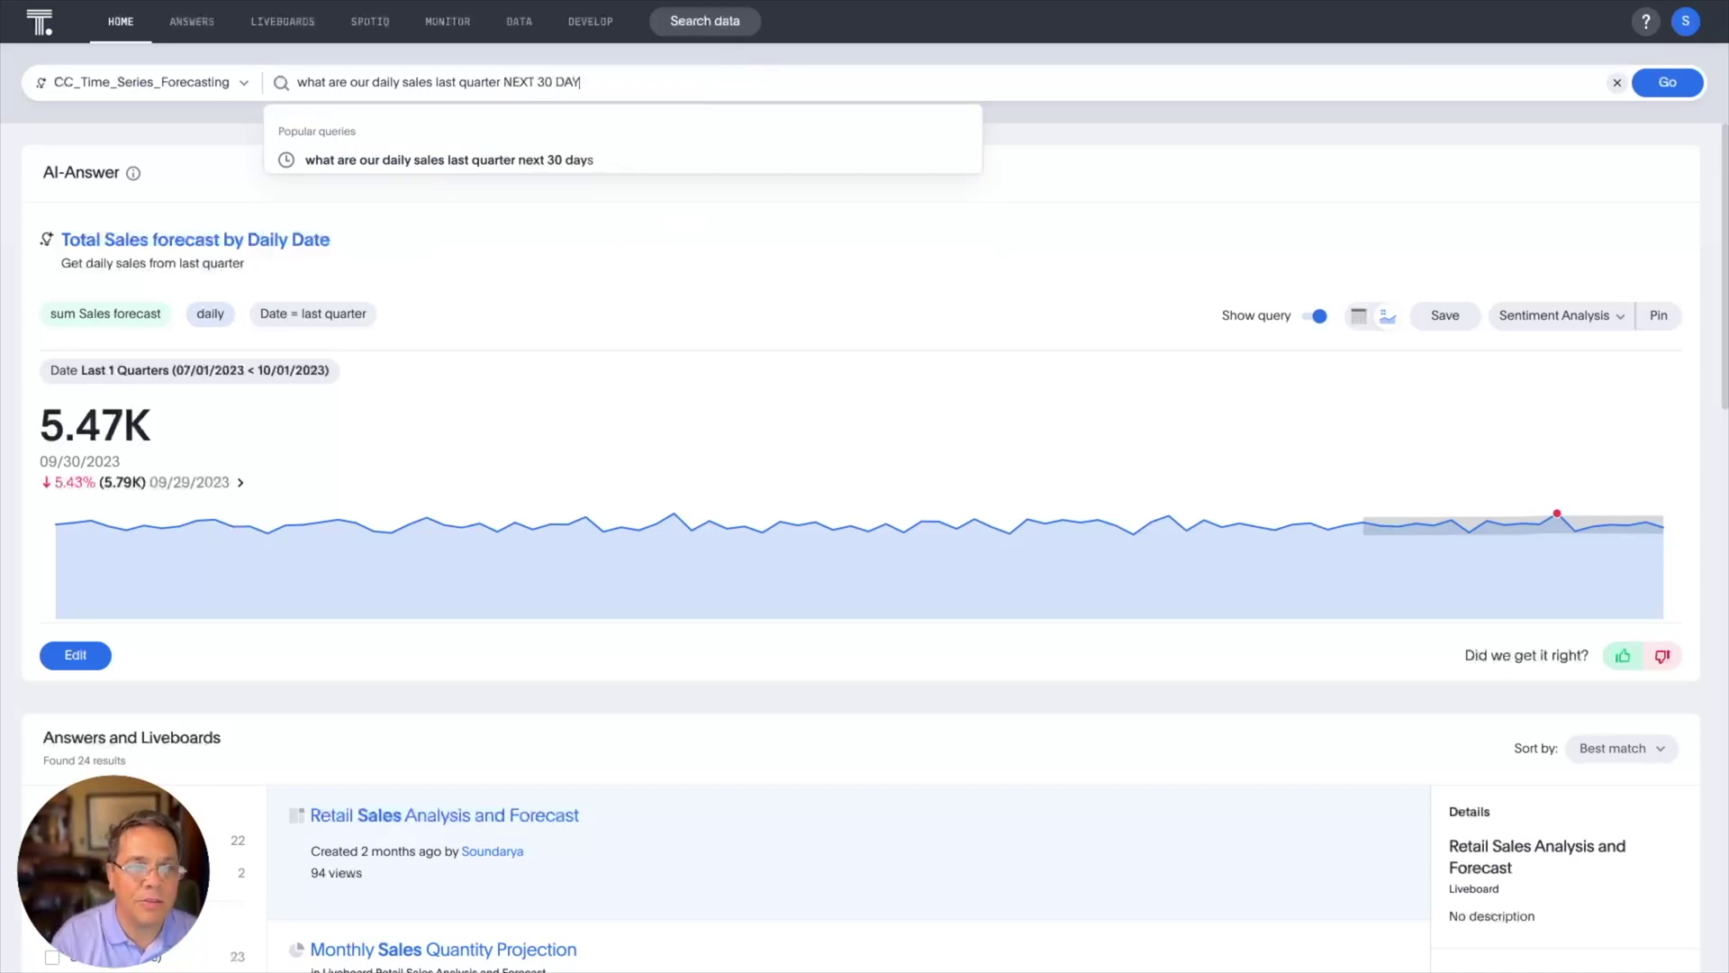
key(Return)
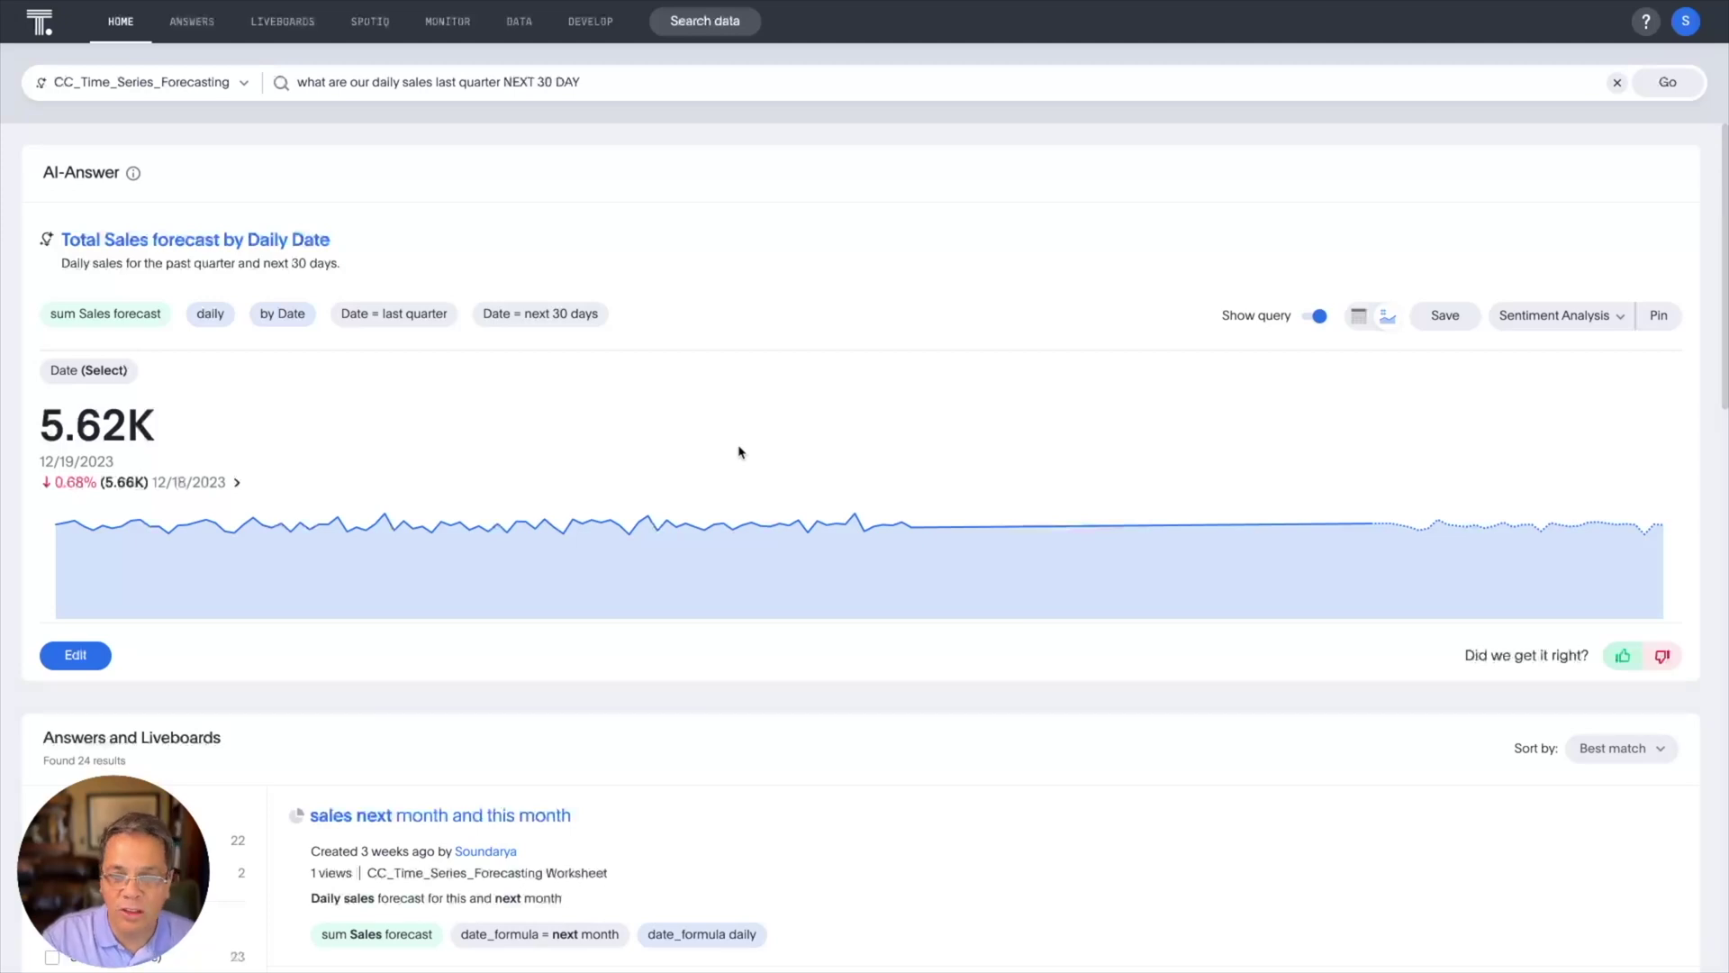
- Add a 'by Store Region' breakdown to the search, charting one sales forecast line per region
click(196, 238)
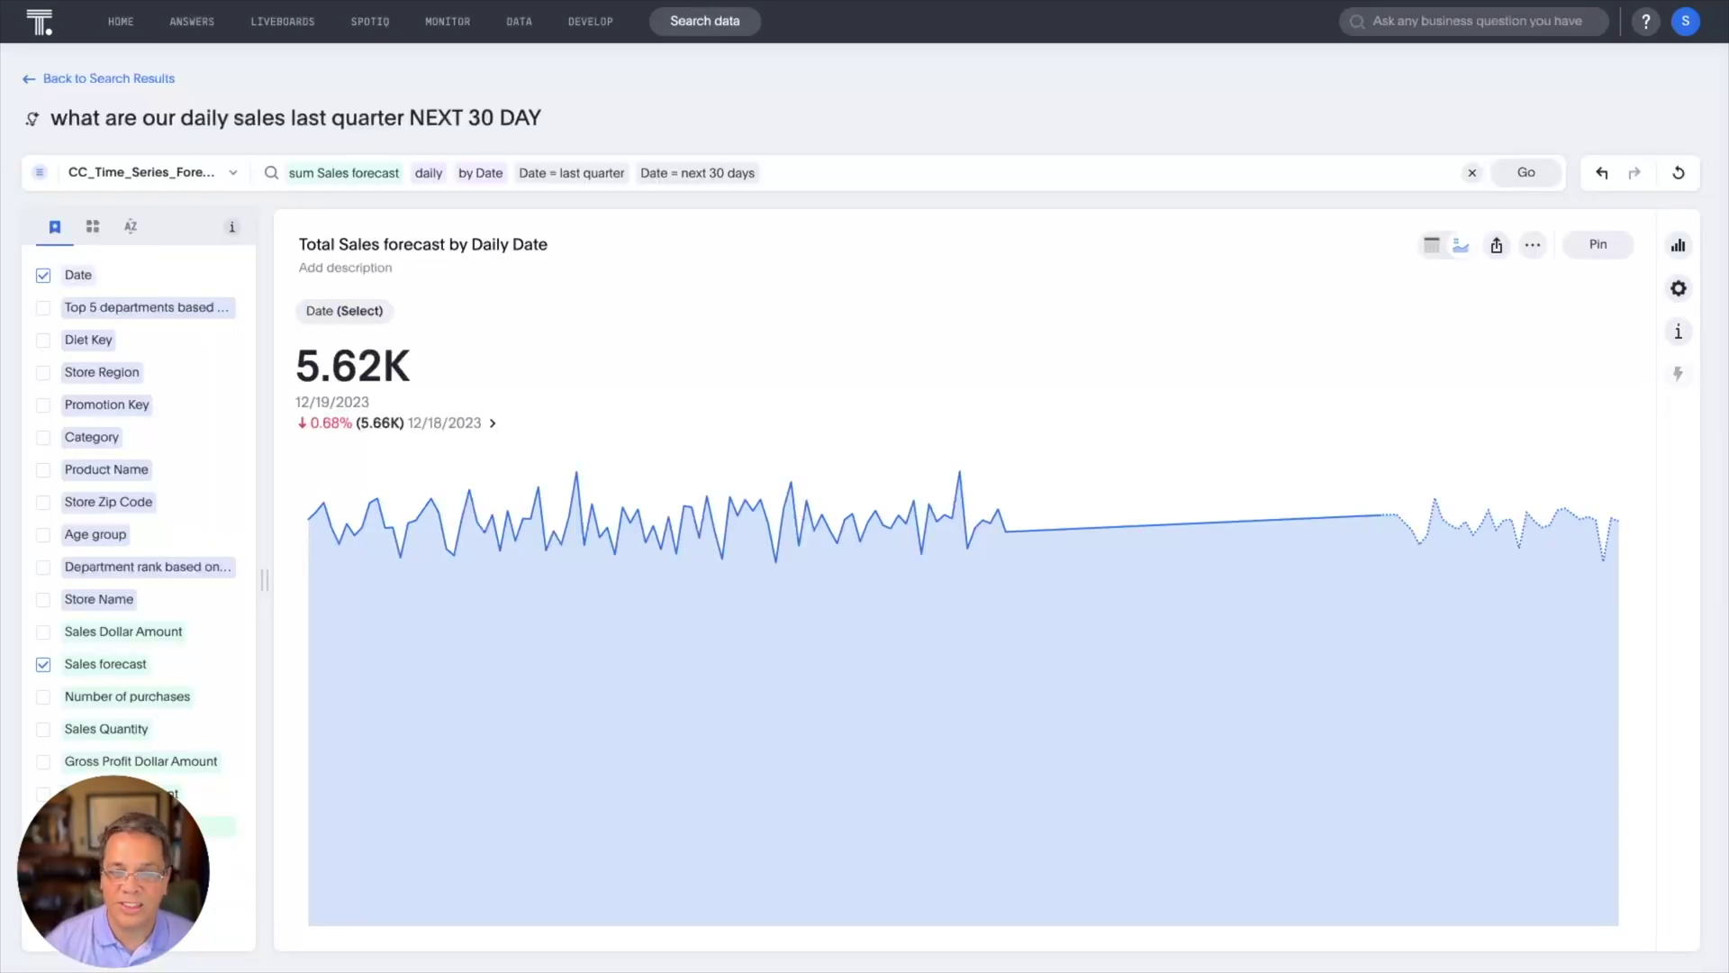
click(798, 173)
text(BY S)
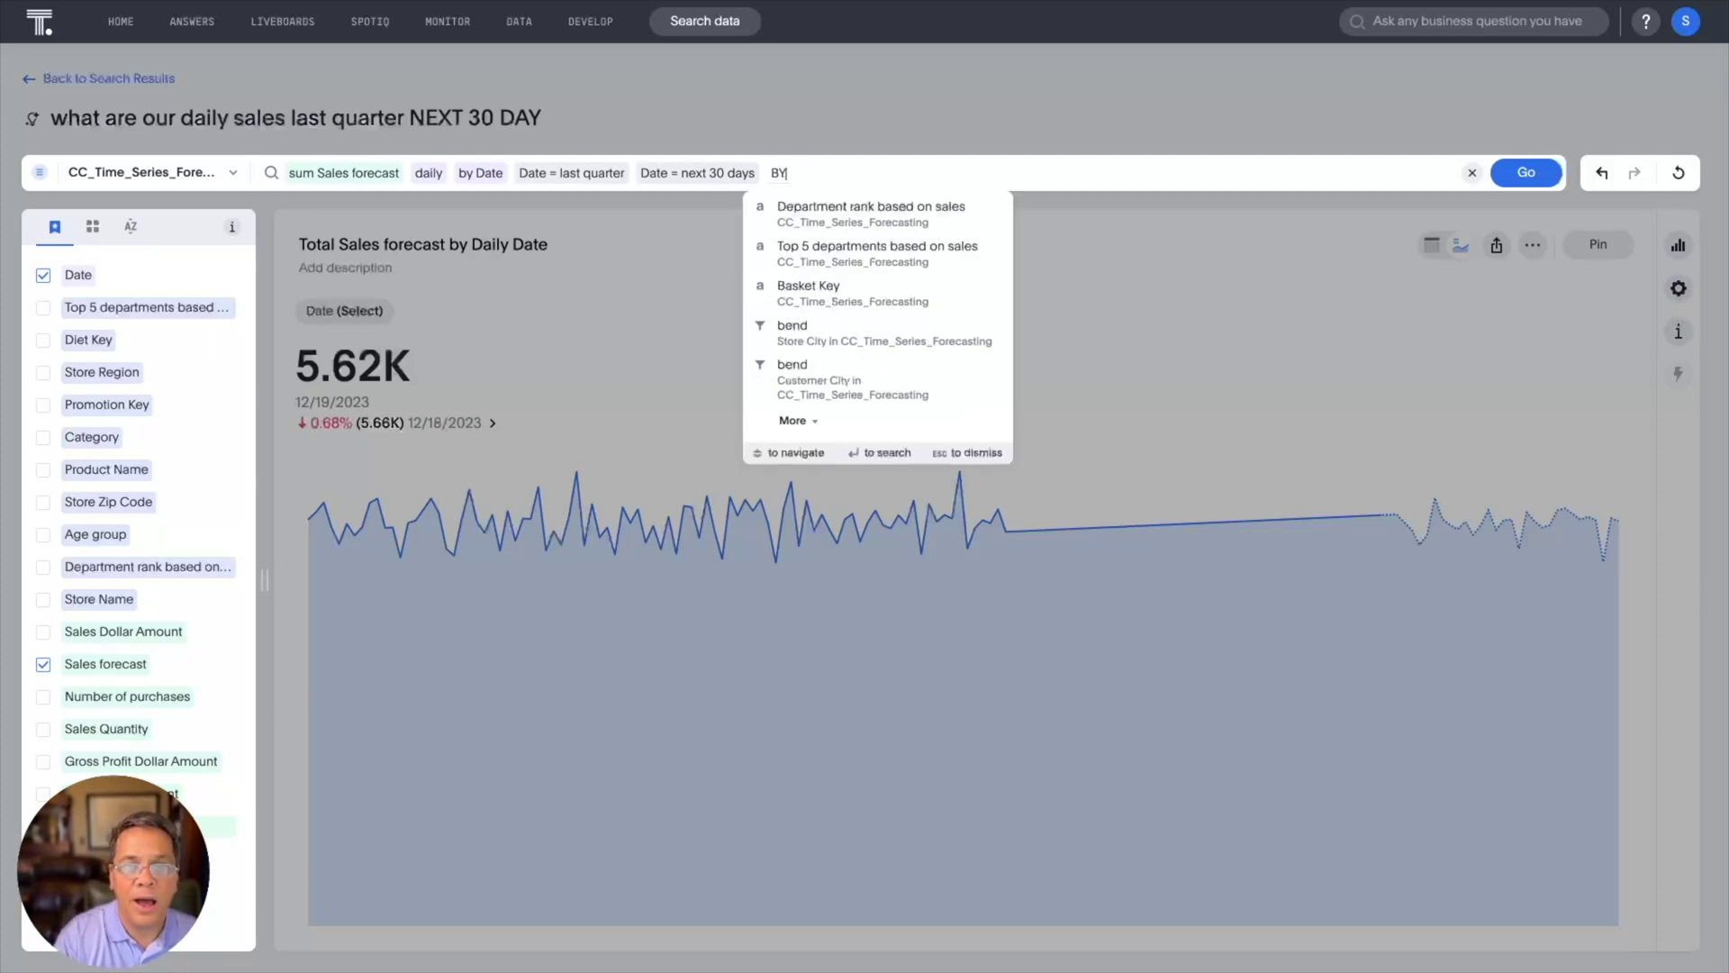
text(TORE)
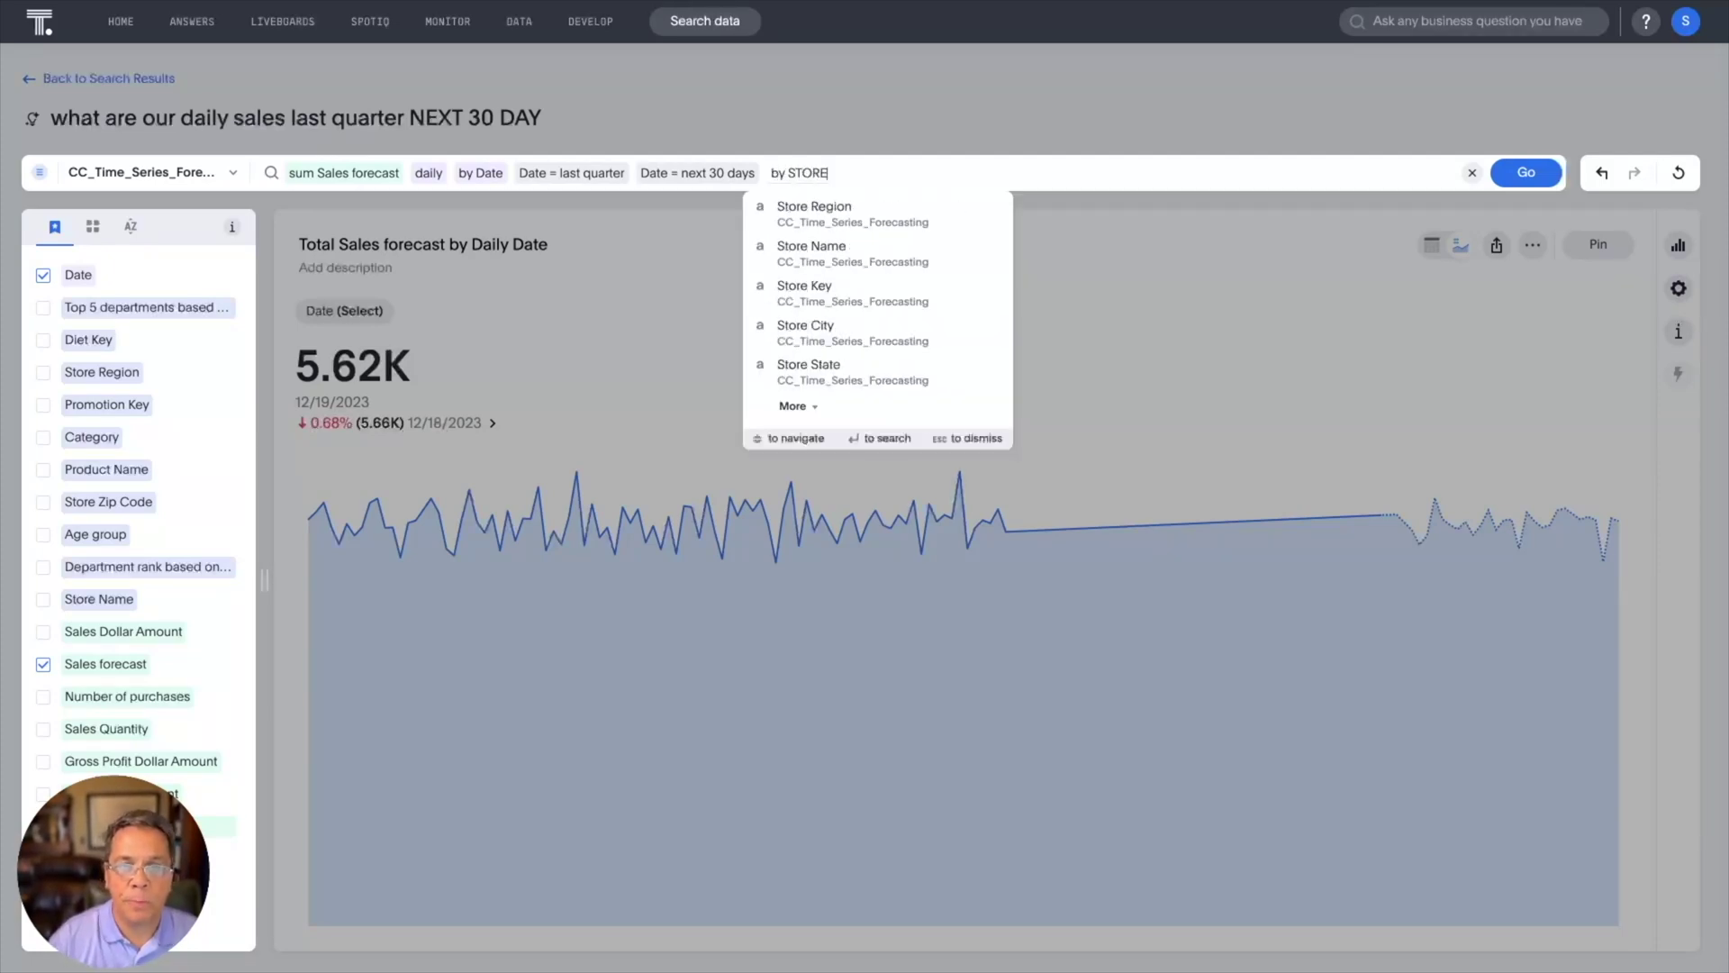
key(Return)
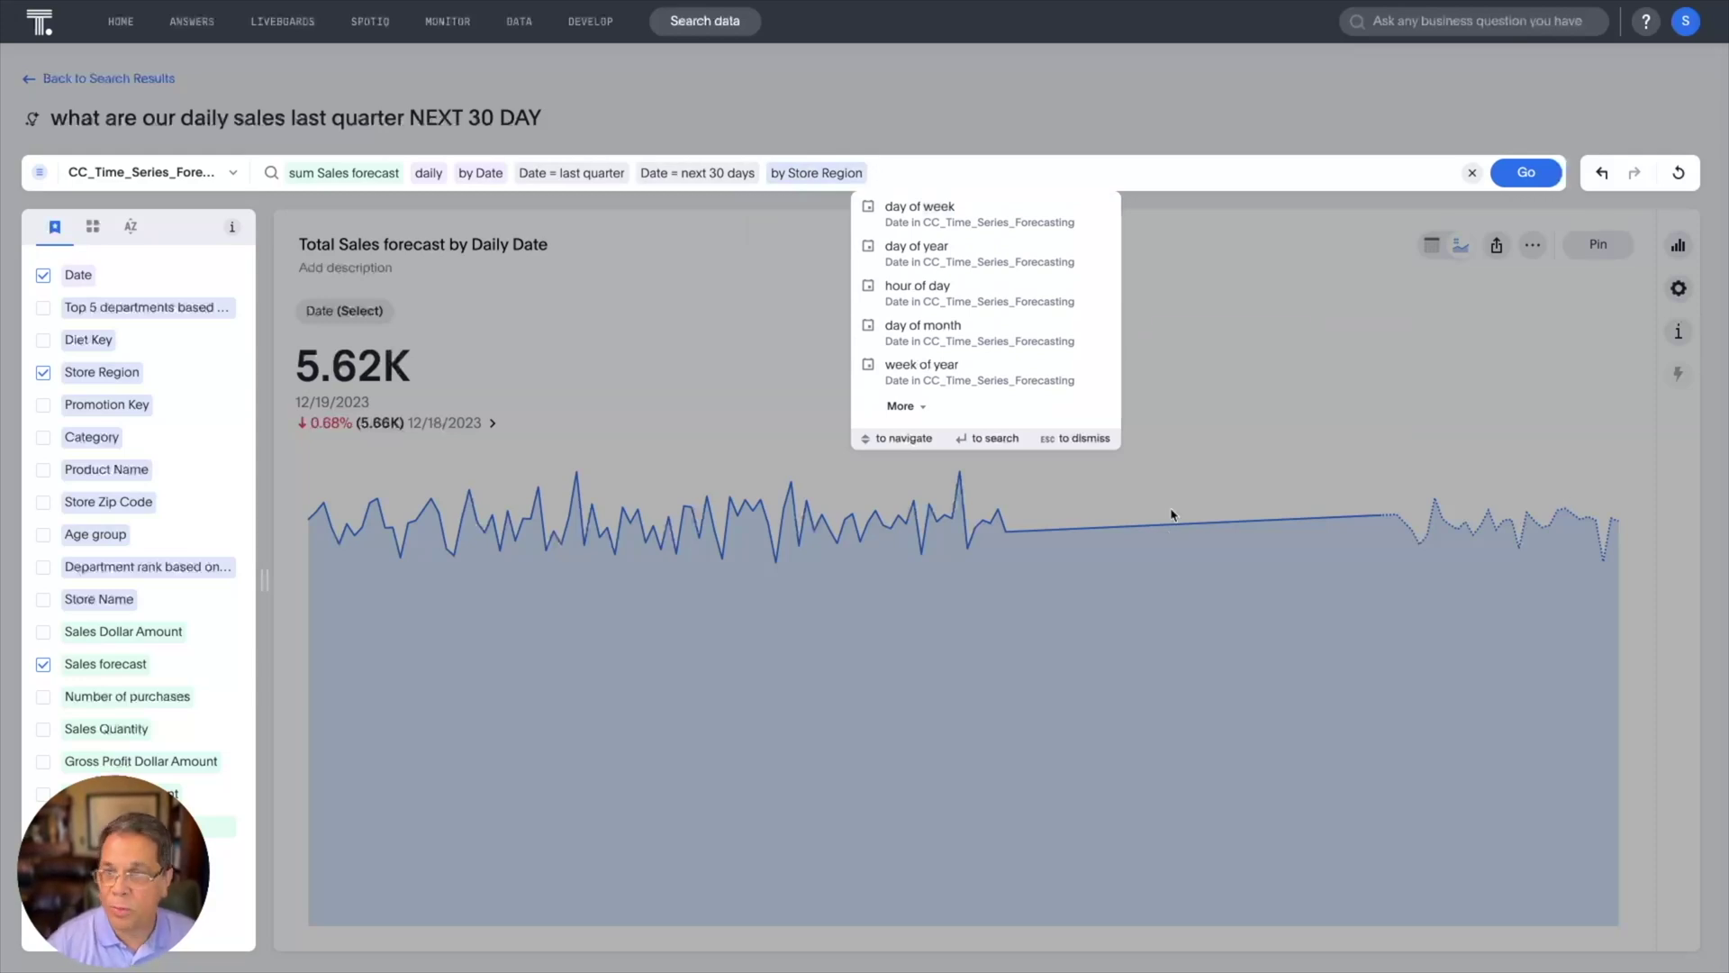
key(Return)
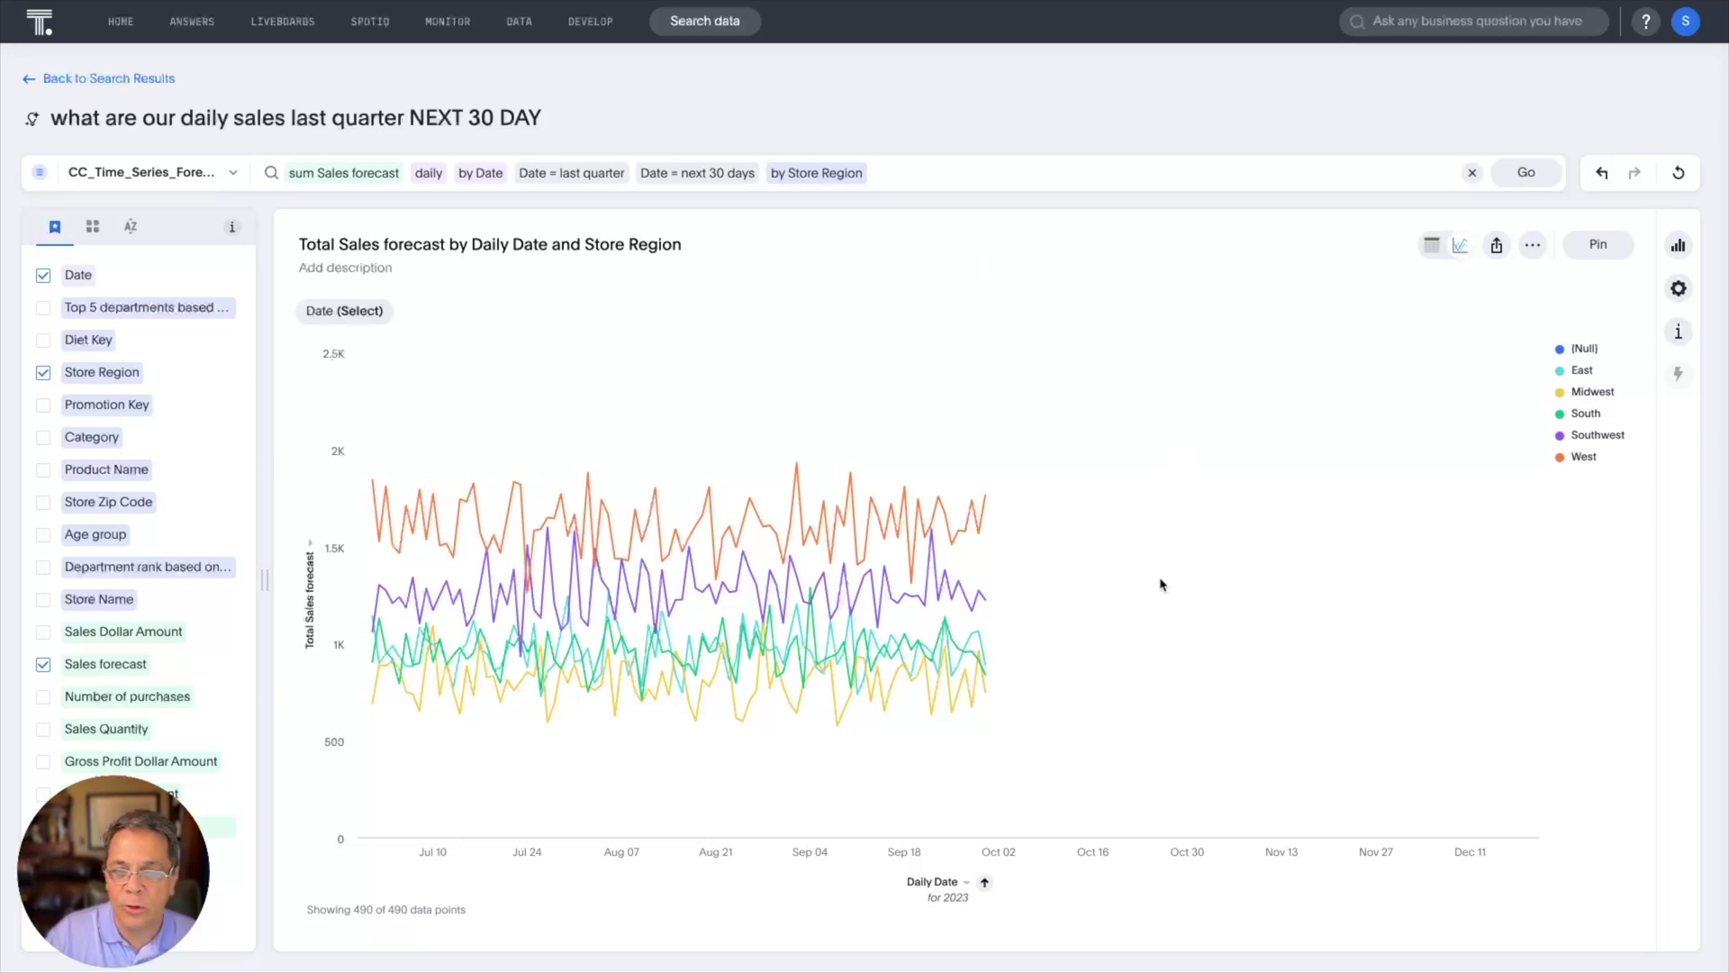
- Swap the 'by Store Region' breakdown for 'by Age group' and rerun the search
click(866, 169)
text(BY A)
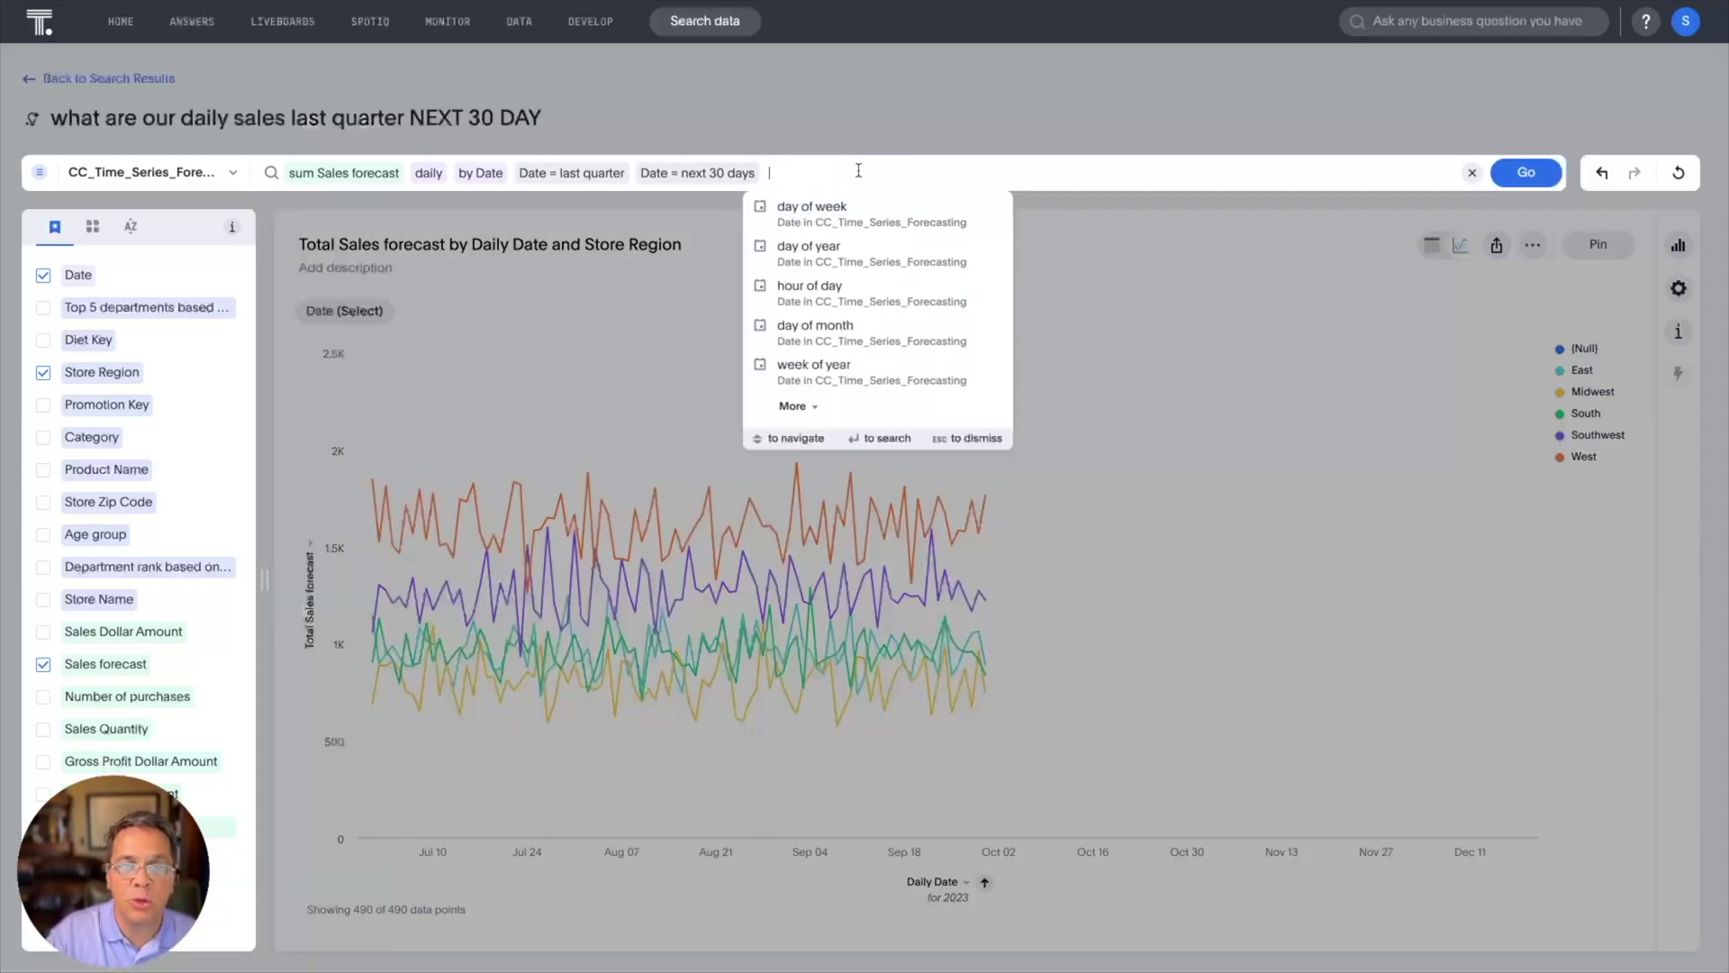
text(GE G)
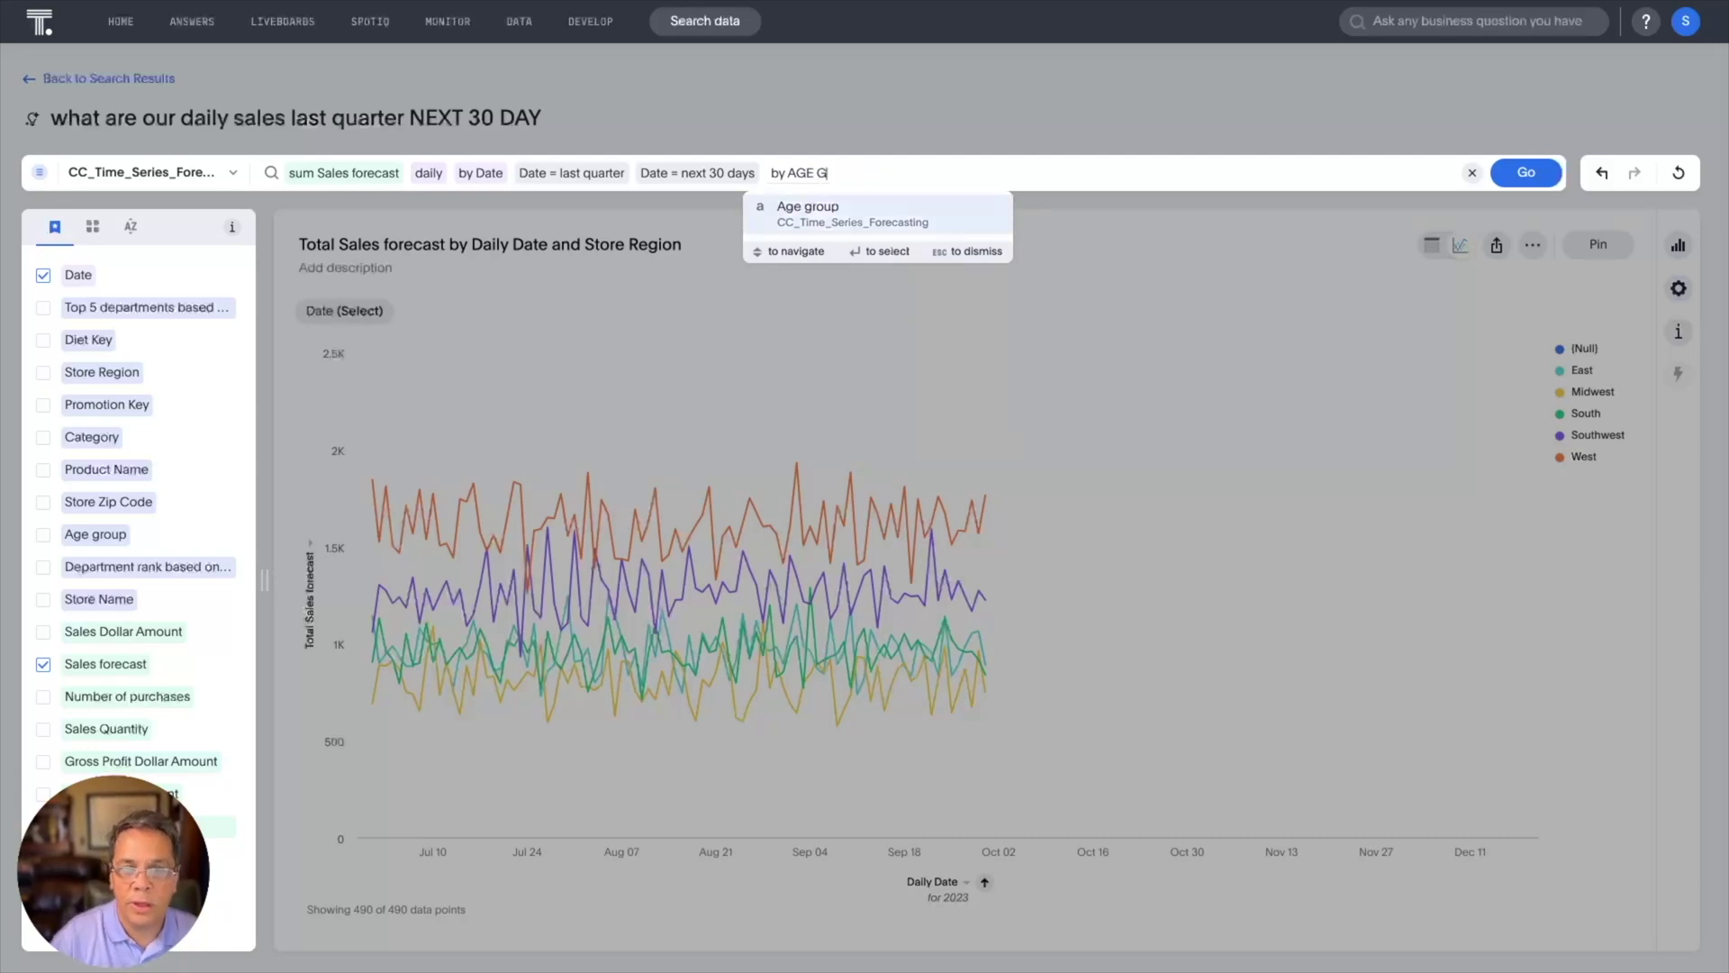
key(Return)
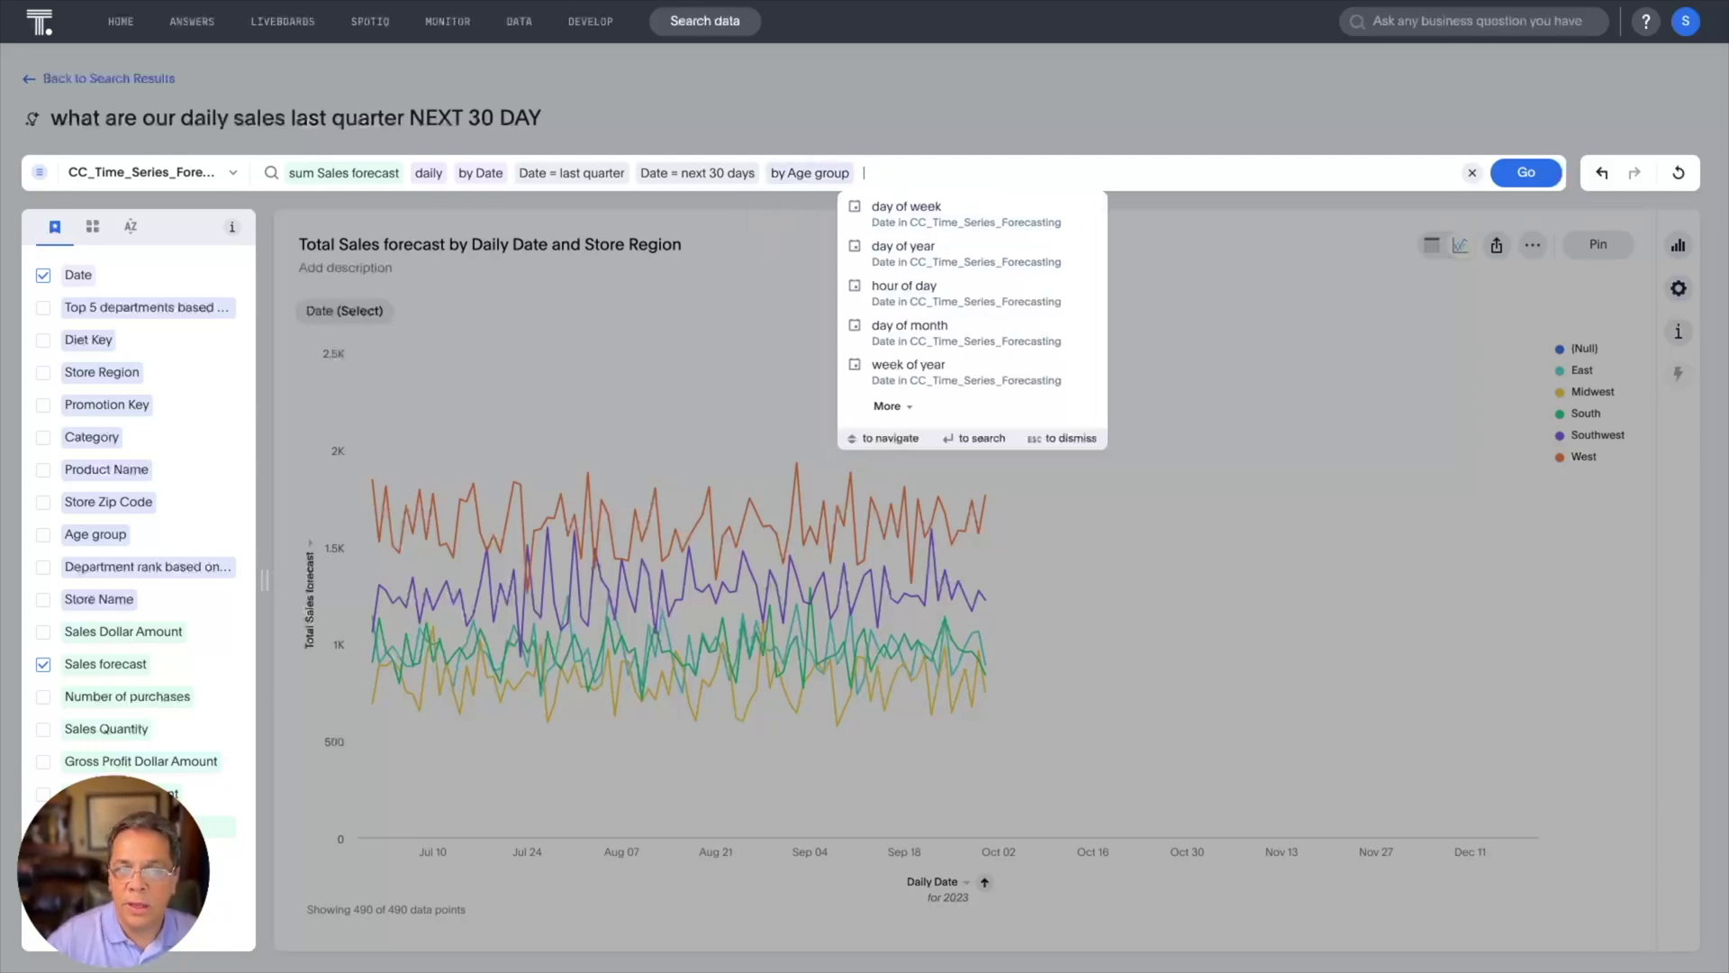
key(Return)
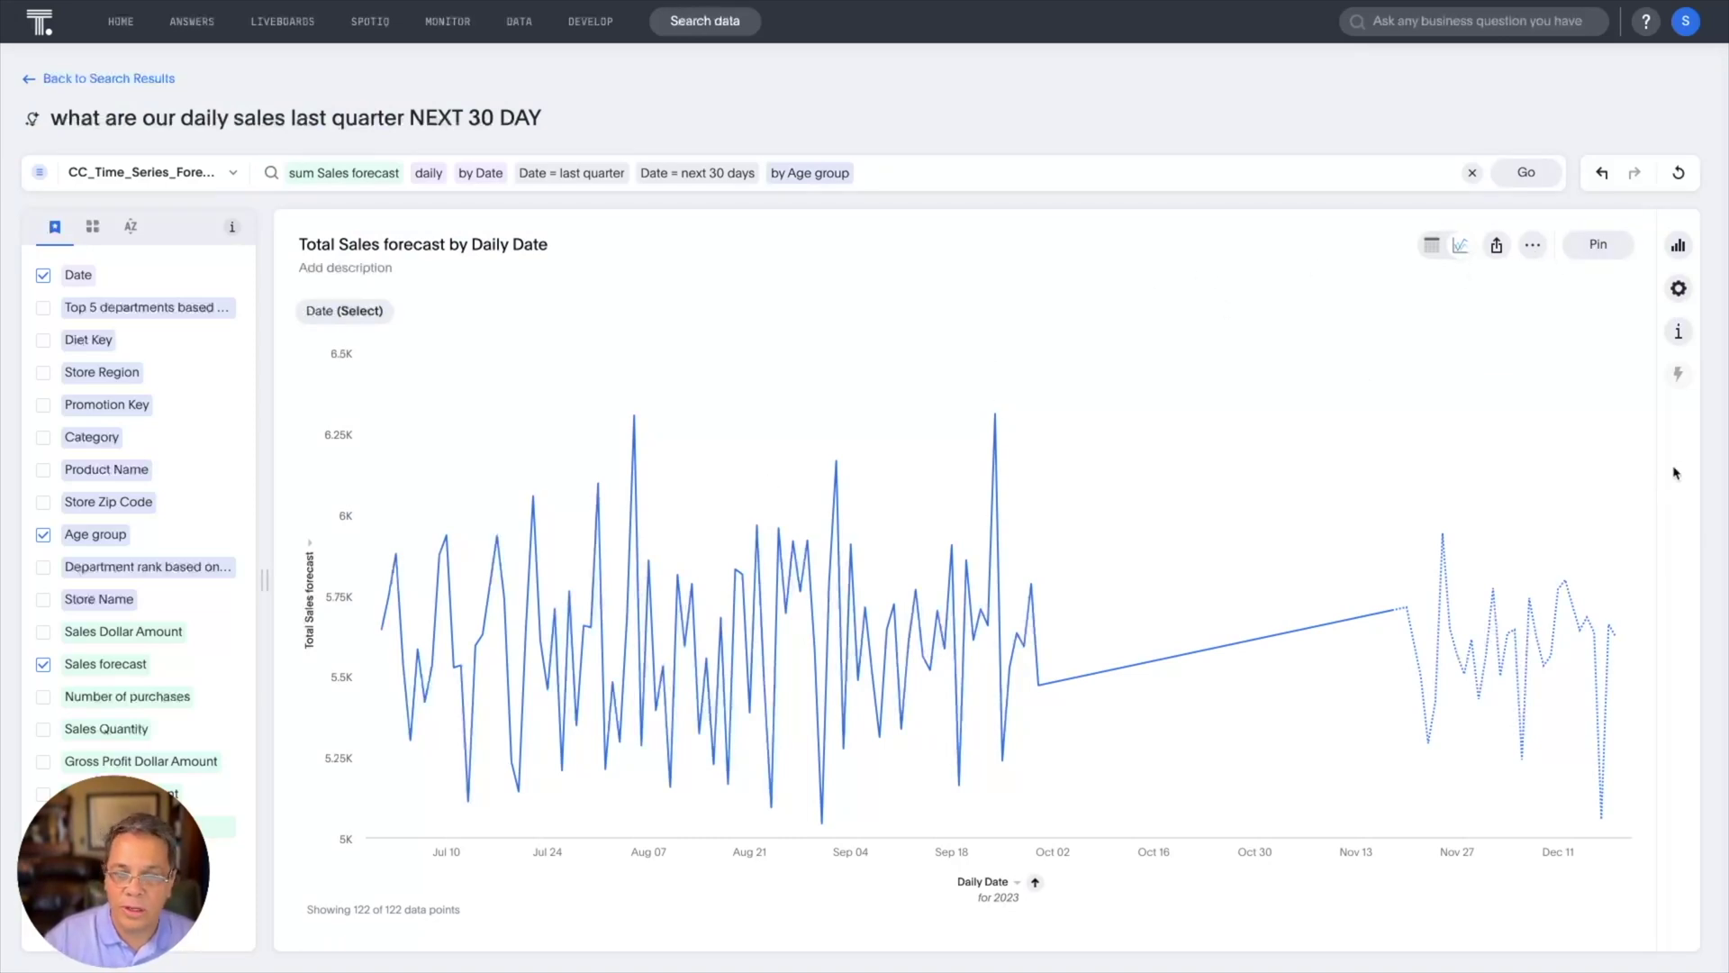
- Pin the chart to the Retail Sales Analysis and Forecast liveboard
click(1598, 246)
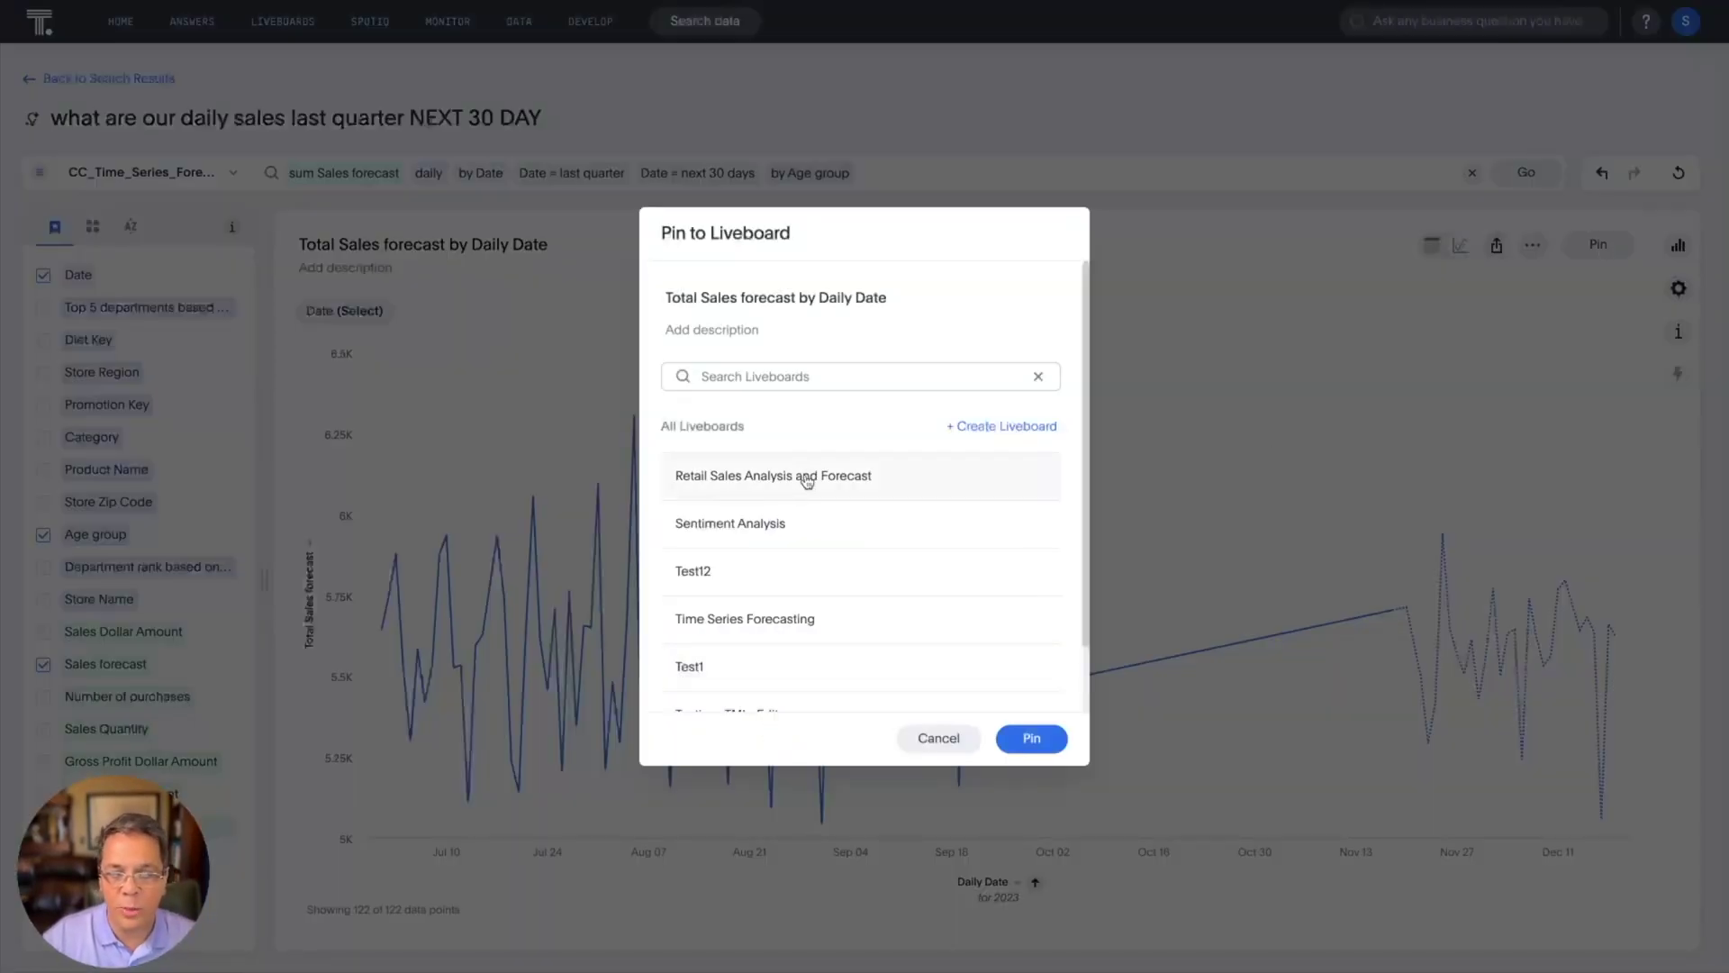
click(807, 482)
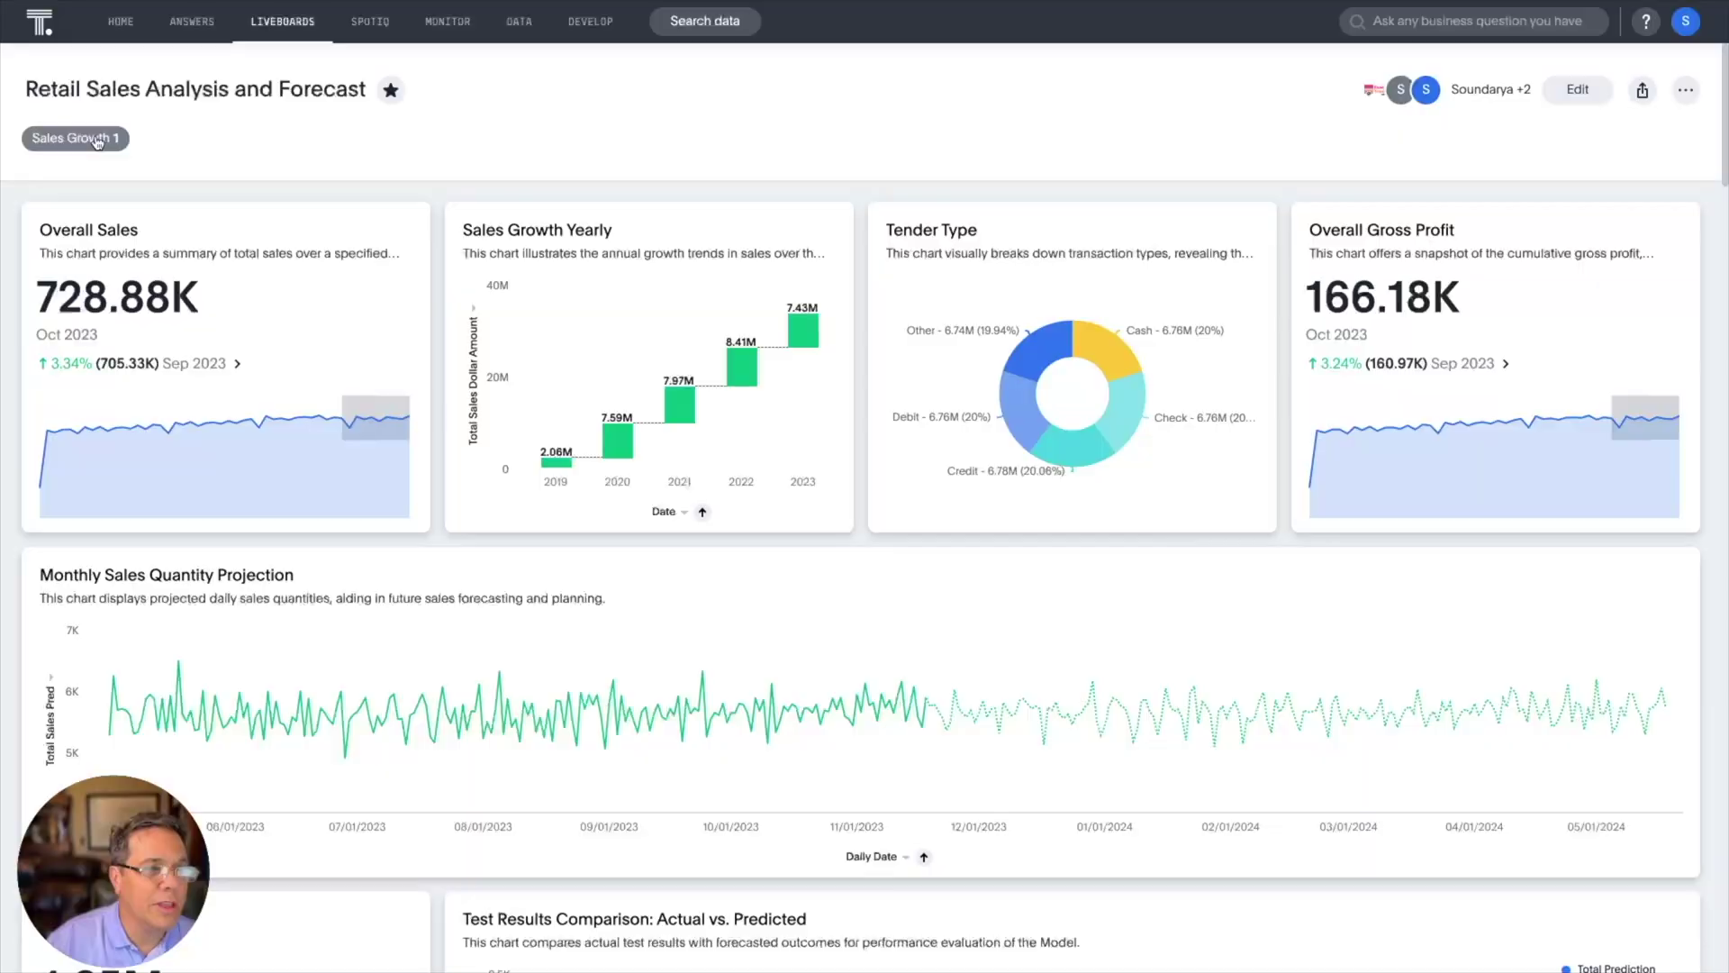
- Change the liveboard's Sales Growth parameter from 1 to 11 and apply it
click(96, 141)
click(701, 487)
text(11)
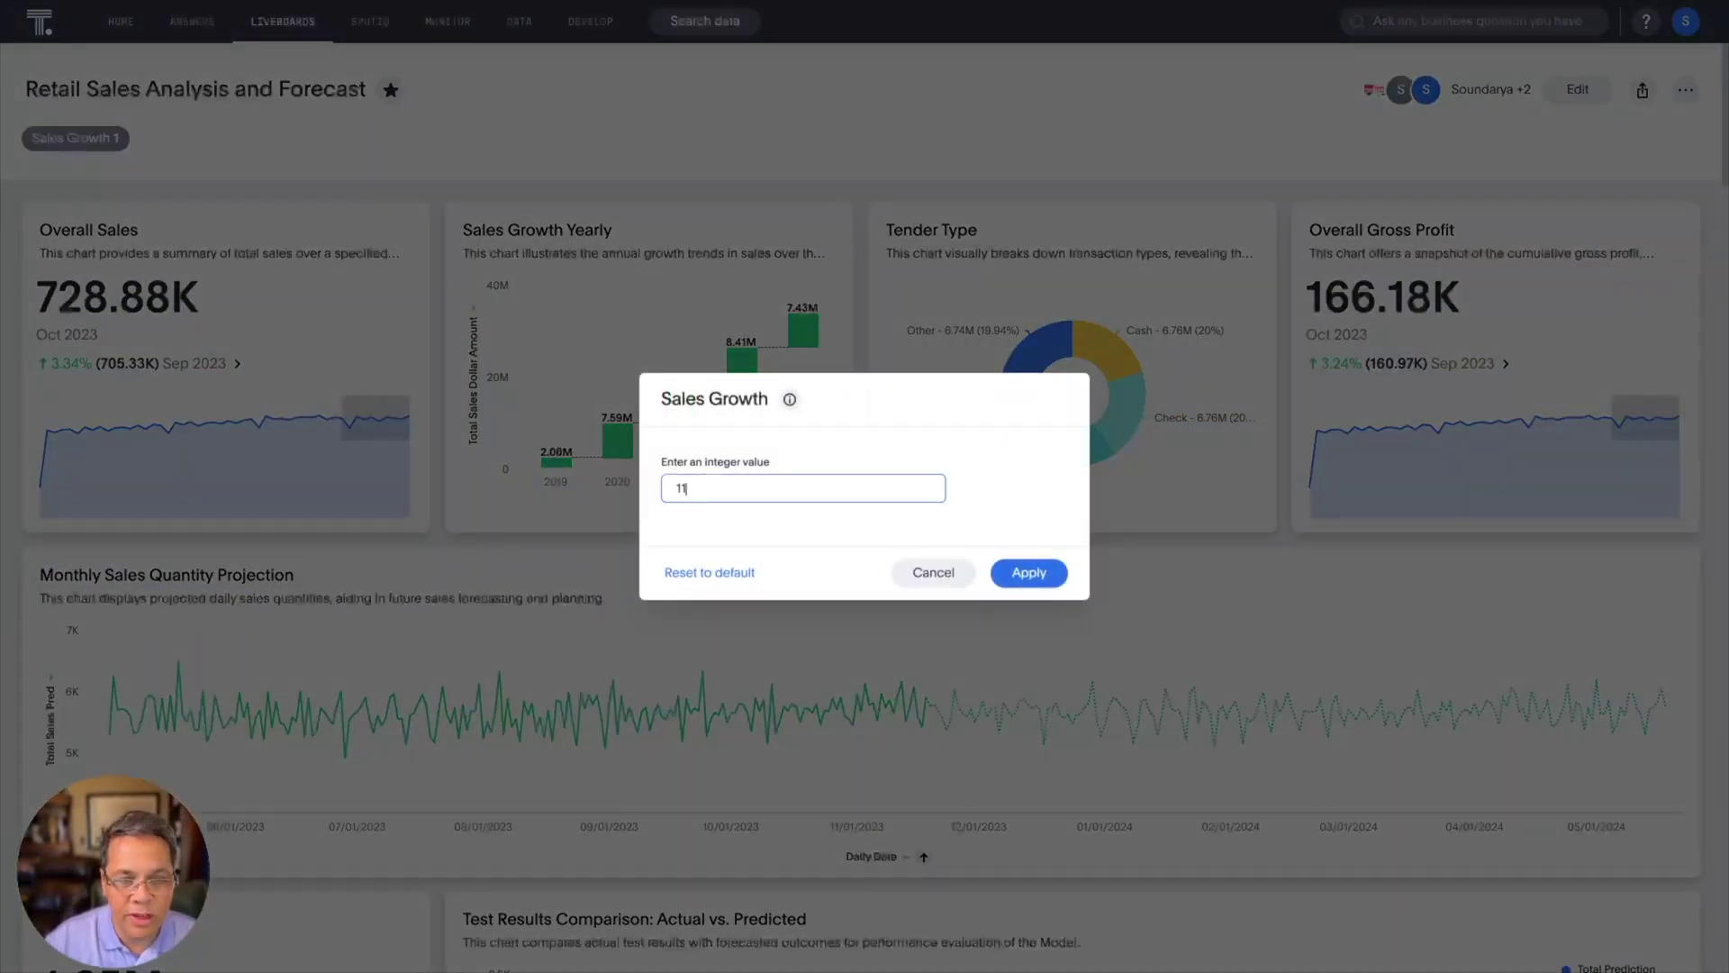
key(Return)
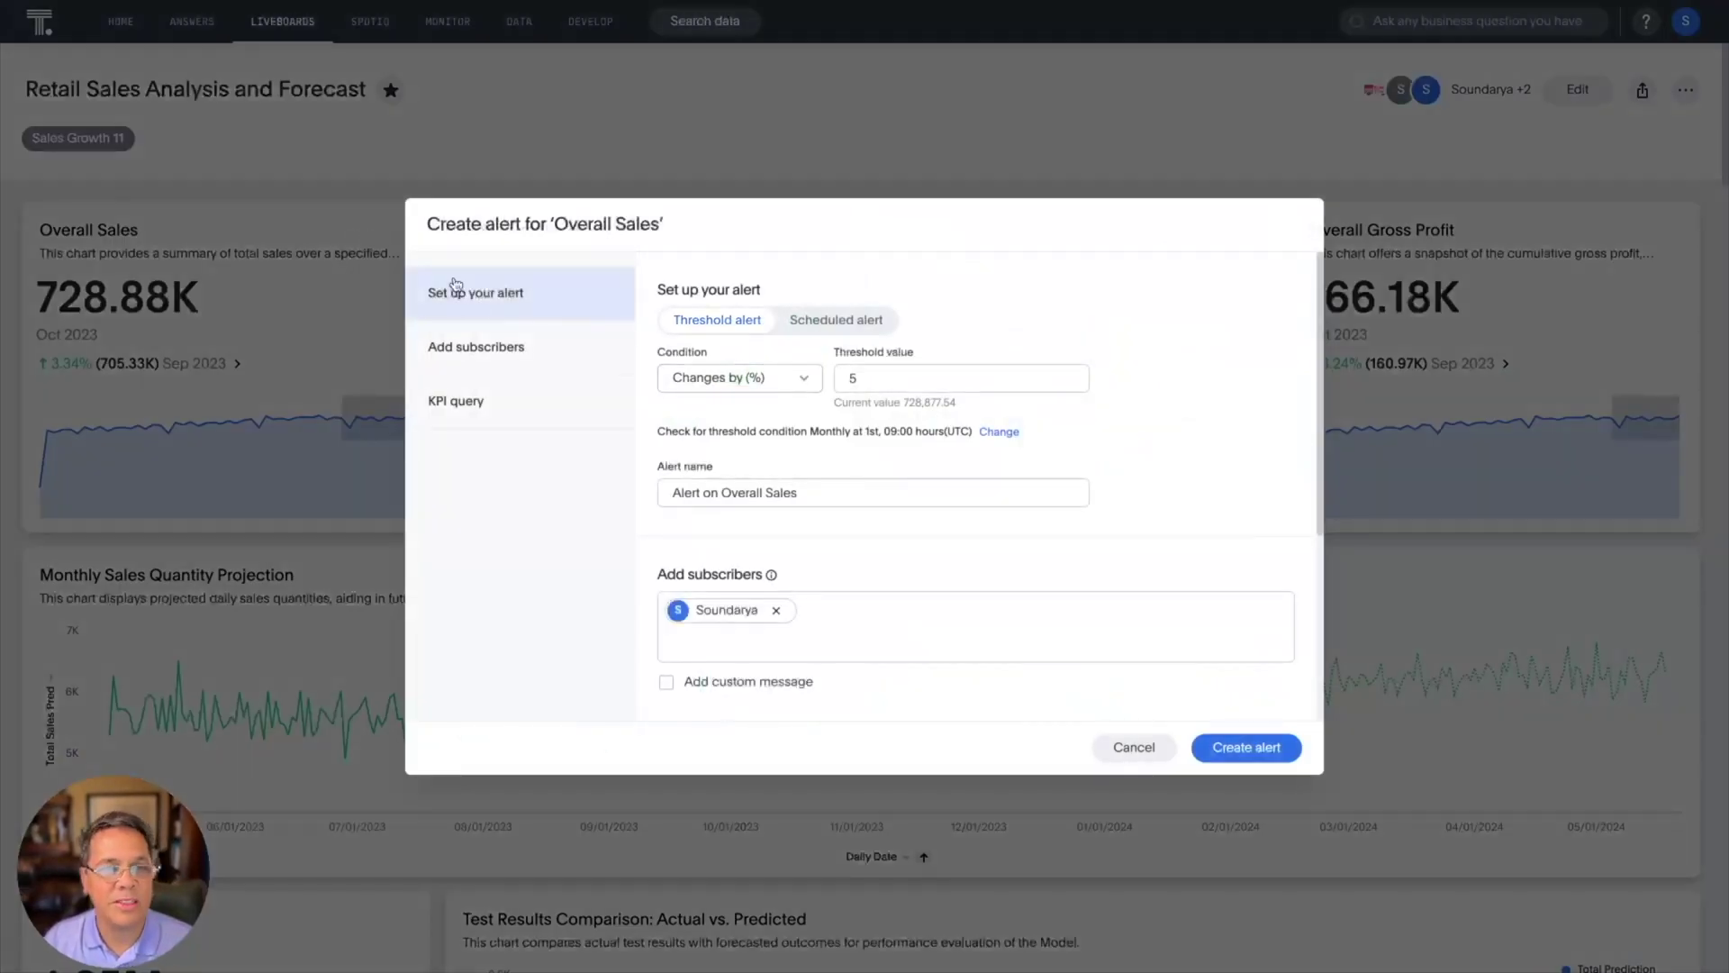
- Keep the Overall Sales alert condition as 'Changes by (%)' with threshold 5
click(796, 383)
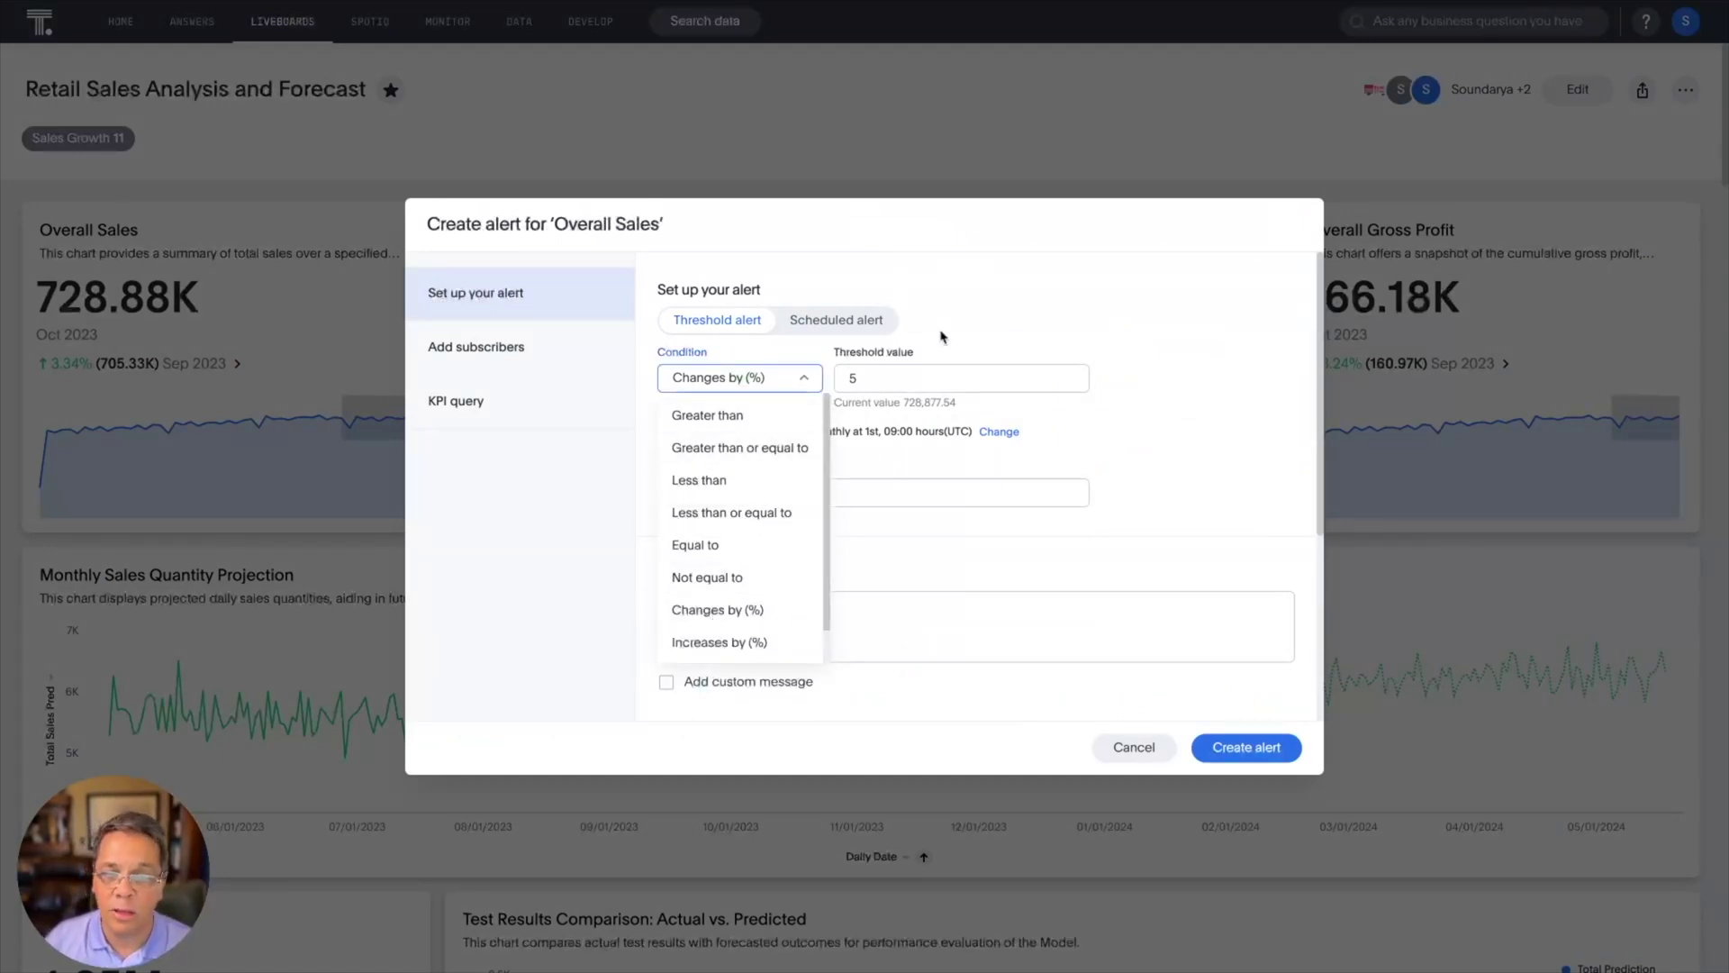
click(1040, 295)
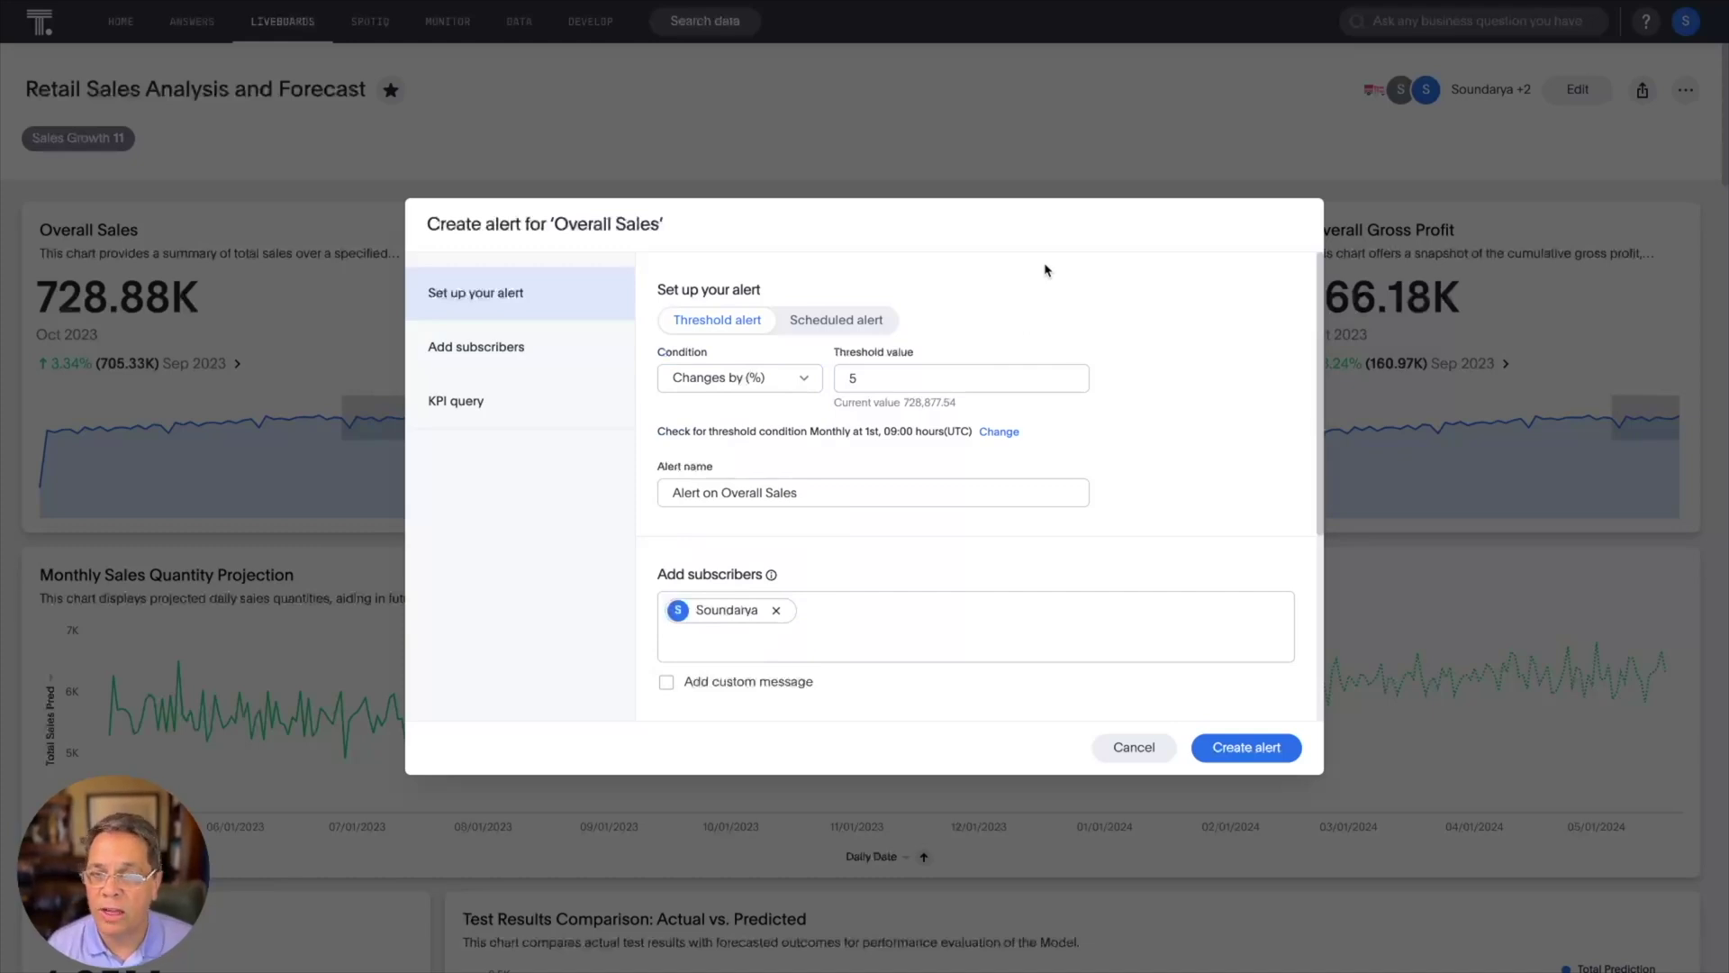